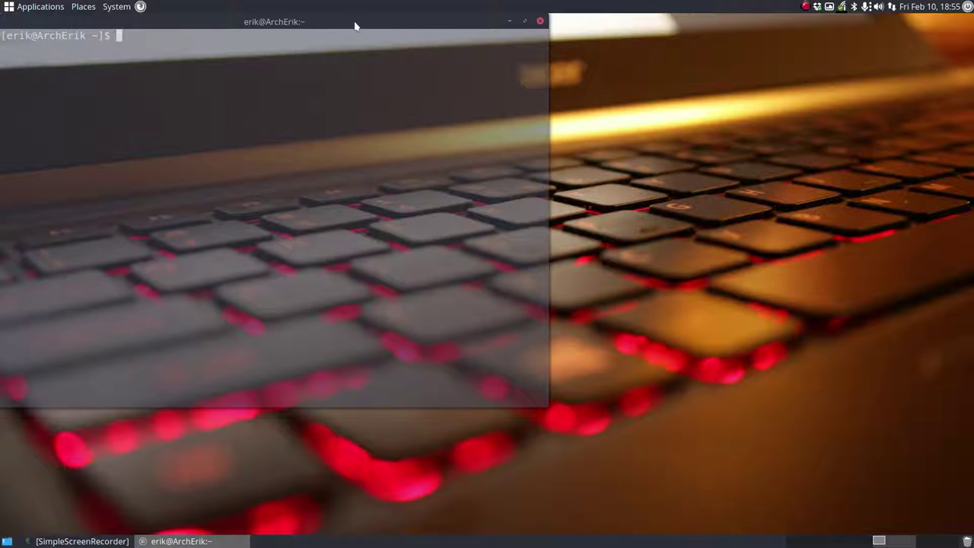
Centre the terminal window and run screenfetch.
{"action": "left_click_drag", "start_coordinate": [274, 27], "coordinate": [483, 81]}
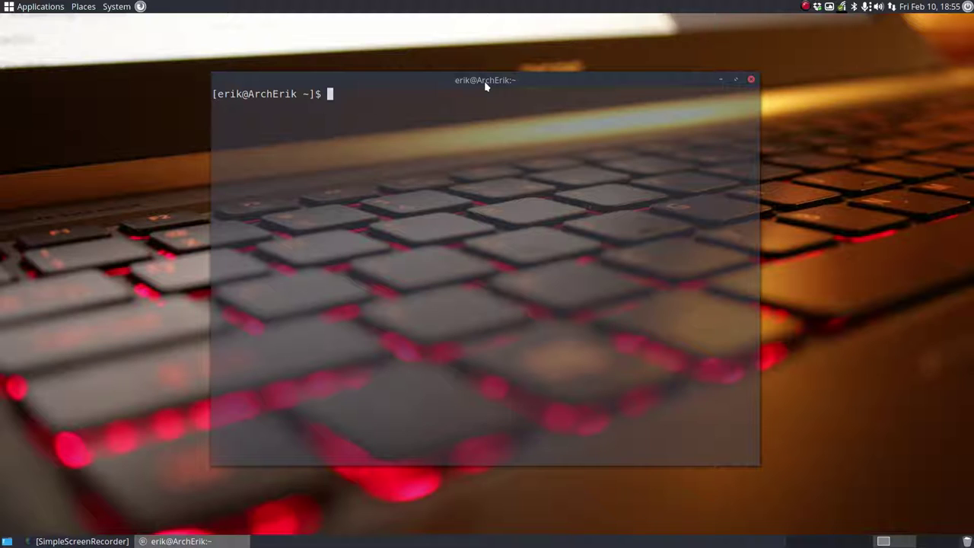
{"action": "type", "text": "screenfetch"}
{"action": "key", "text": "Return"}
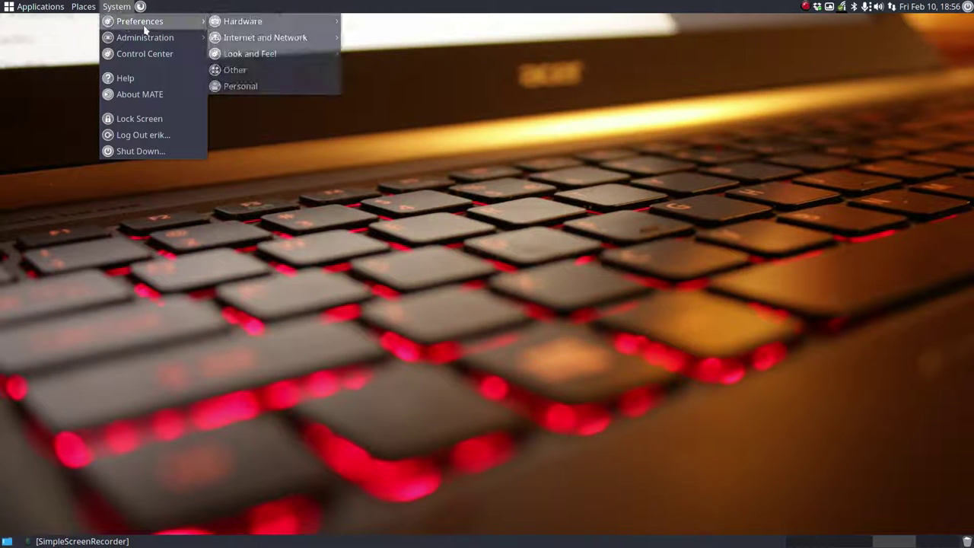
{"action": "mouse_move", "coordinate": [248, 53]}
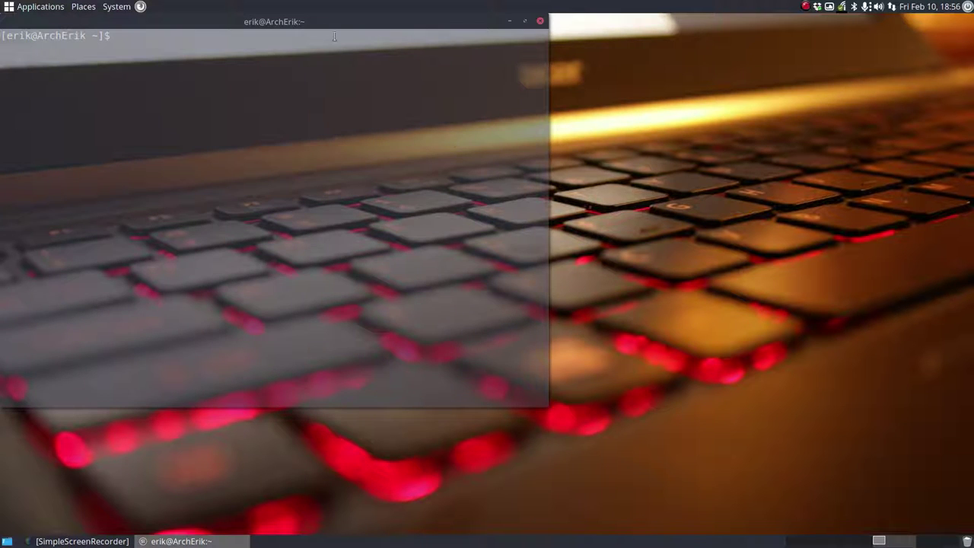
Run 'packer compiz' to search the AUR and scroll up to the top of the results.
{"action": "left_click_drag", "start_coordinate": [292, 25], "coordinate": [528, 65]}
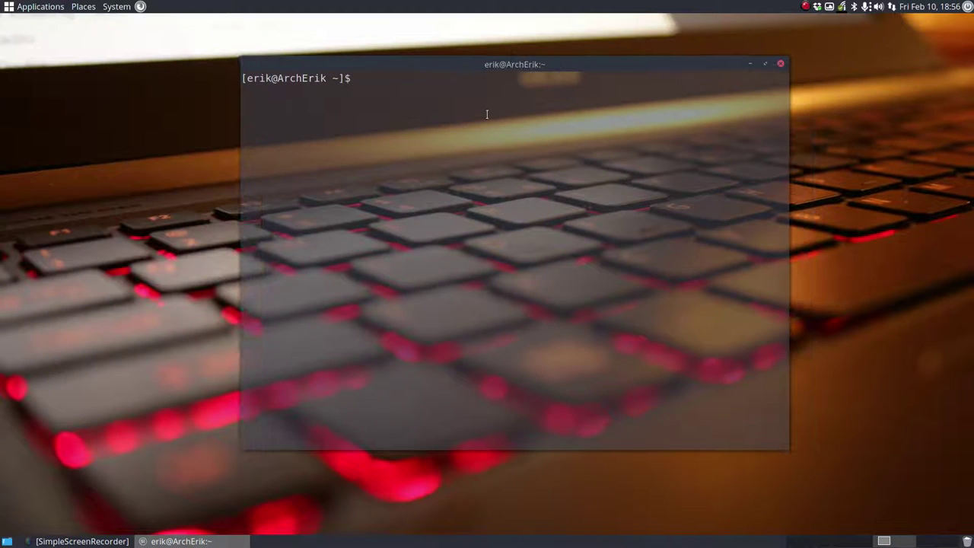
{"action": "type", "text": "po"}
{"action": "key", "text": "BackSpace"}
{"action": "type", "text": "acman"}
{"action": "key", "text": "BackSpace"}
{"action": "key", "text": "BackSpace"}
{"action": "key", "text": "BackSpace"}
{"action": "key", "text": "BackSpace"}
{"action": "type", "text": "cker compiz"}
{"action": "key", "text": "Return"}
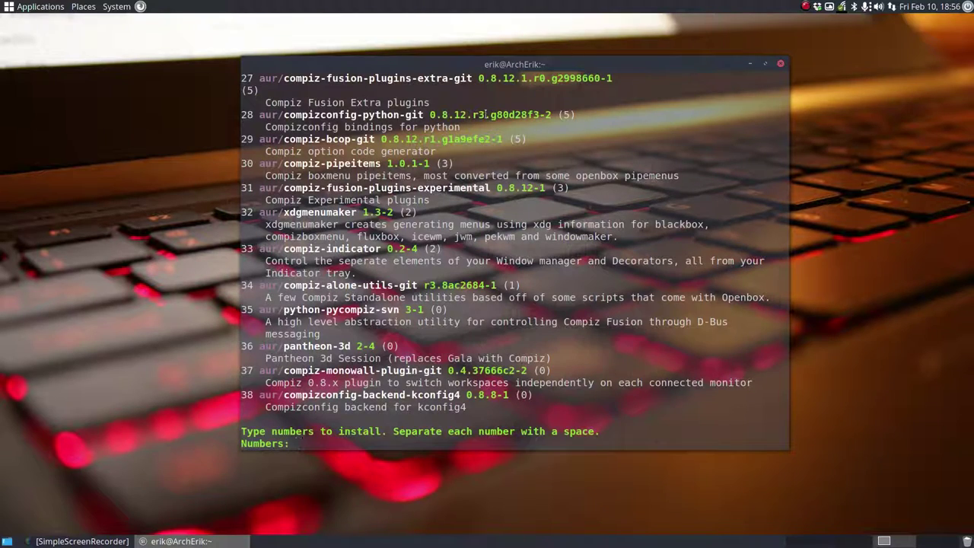
{"action": "scroll", "coordinate": [514, 258], "scroll_direction": "up", "scroll_amount": 7}
{"action": "scroll", "coordinate": [326, 251], "scroll_direction": "up", "scroll_amount": 11}
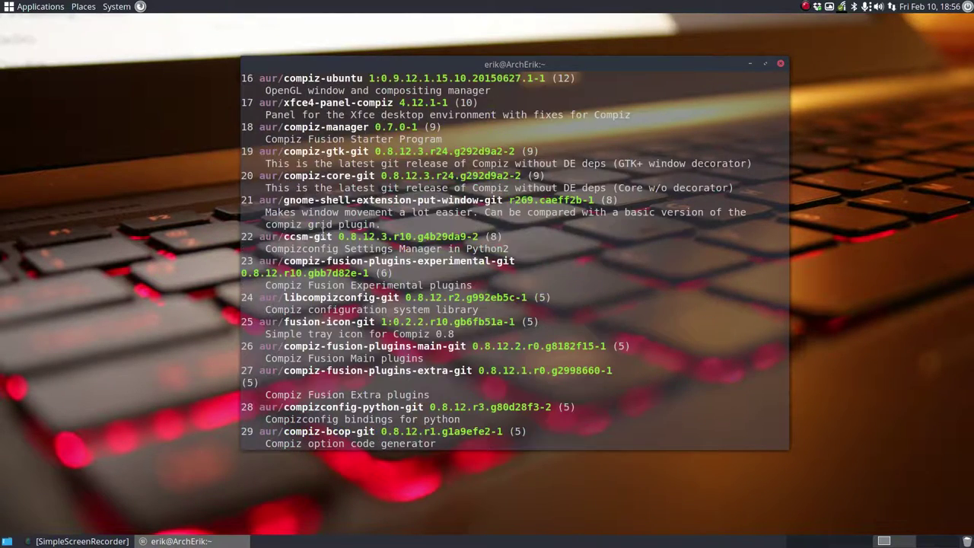
{"action": "scroll", "coordinate": [325, 252], "scroll_direction": "up", "scroll_amount": 2}
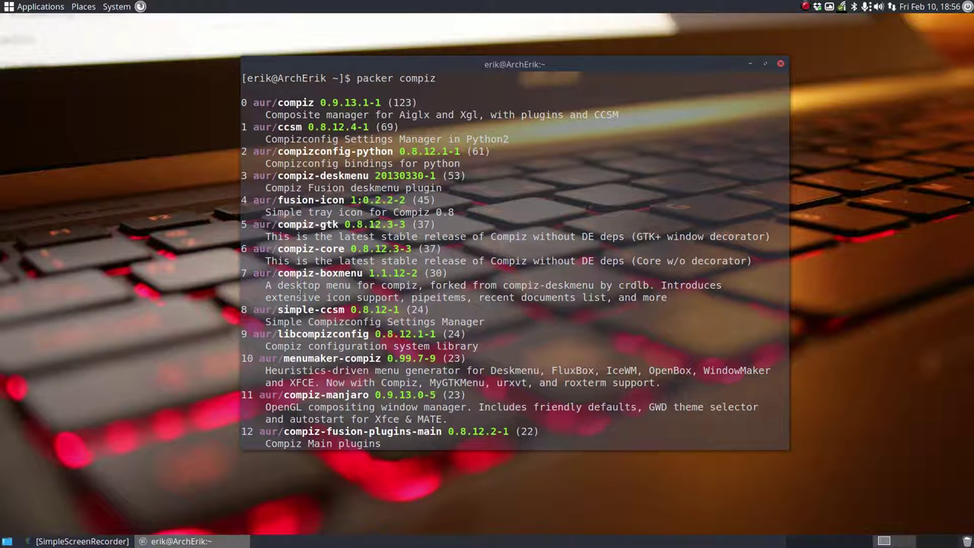
Highlight the aur/ccsm package name in the results, then deselect it.
{"action": "left_click_drag", "start_coordinate": [247, 127], "coordinate": [308, 127]}
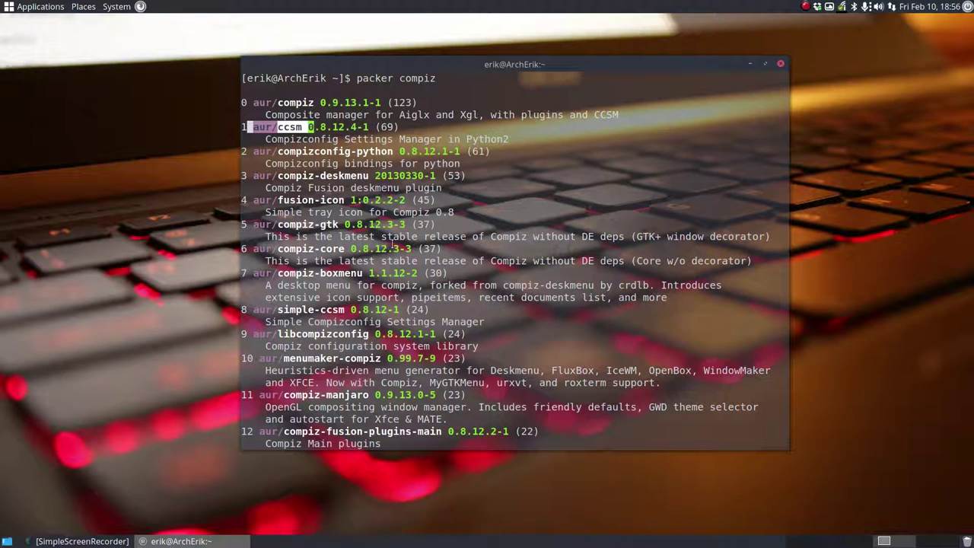
{"action": "left_click", "coordinate": [282, 126]}
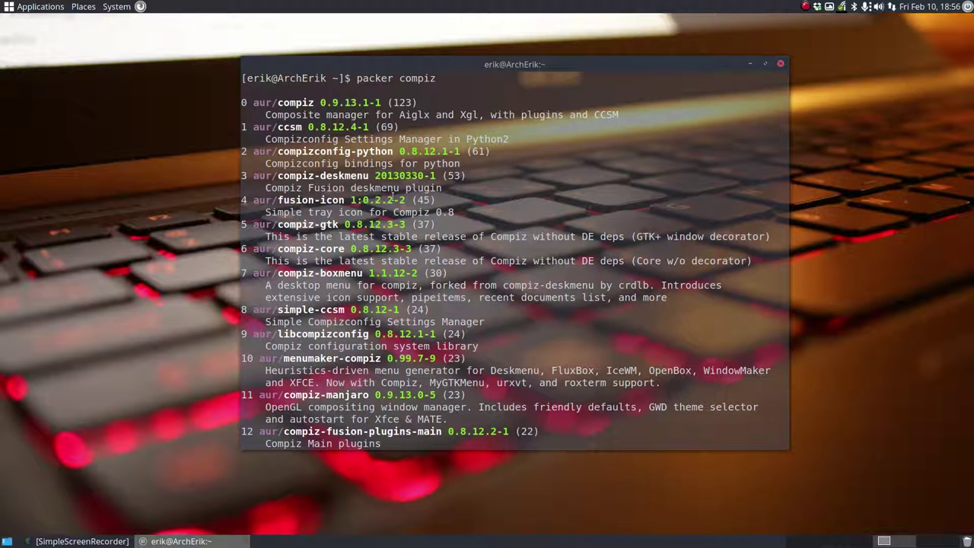
{"action": "left_click", "coordinate": [120, 6]}
Browse the System > Preferences > Look and Feel menu, then dismiss it without launching anything.
{"action": "mouse_move", "coordinate": [145, 23]}
{"action": "mouse_move", "coordinate": [251, 53]}
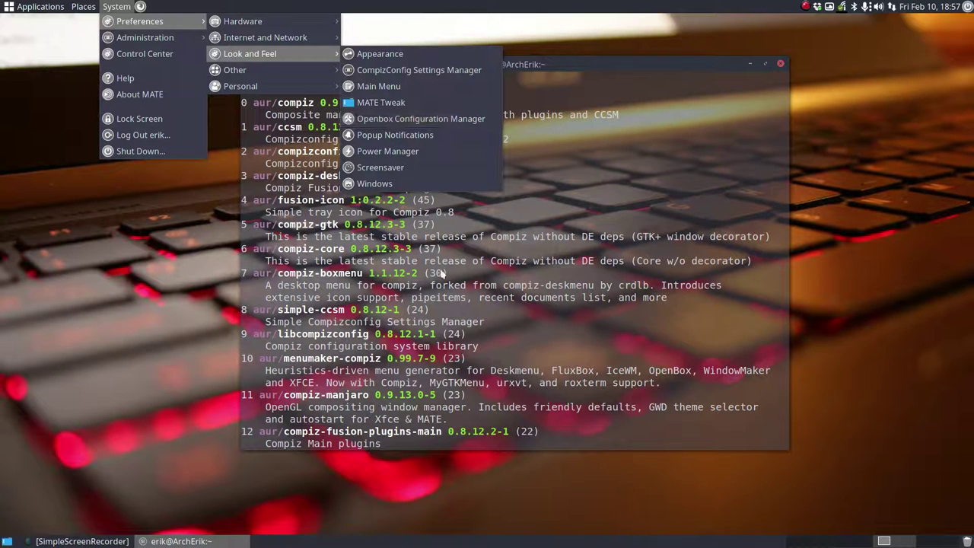
{"action": "left_click", "coordinate": [417, 306]}
Highlight the compiz-manjaro and ccsm package entries, then close the terminal window.
{"action": "scroll", "coordinate": [392, 311], "scroll_direction": "down", "scroll_amount": 5}
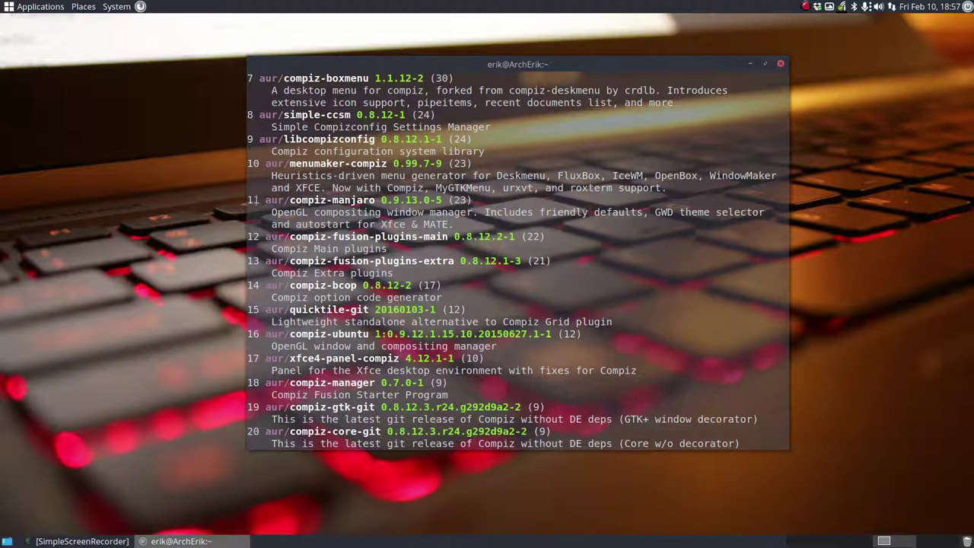
{"action": "left_click_drag", "start_coordinate": [253, 199], "coordinate": [398, 199]}
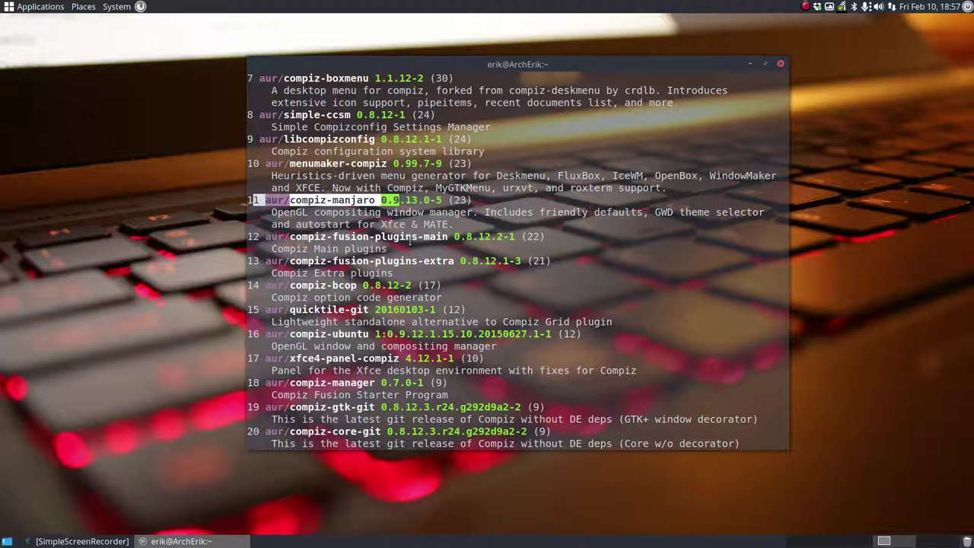
{"action": "left_click", "coordinate": [458, 222]}
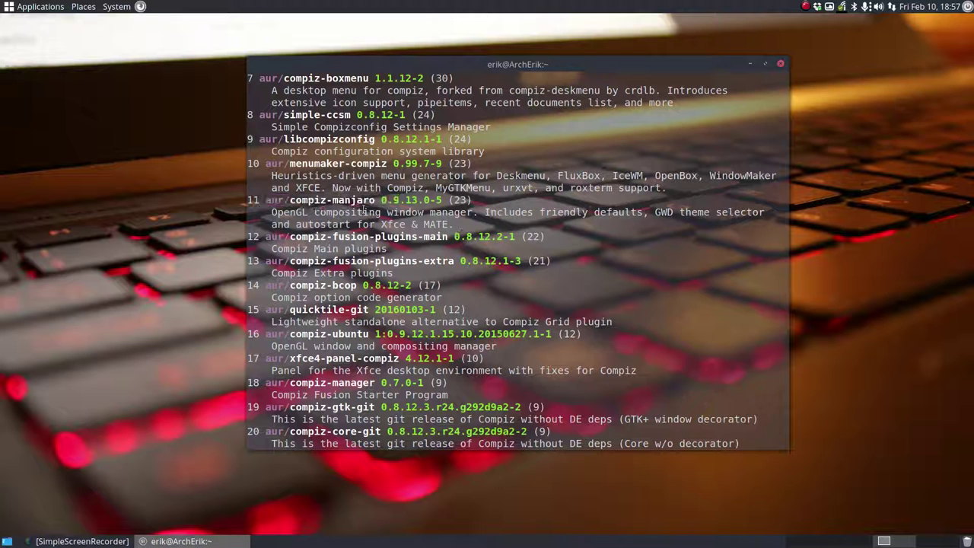
{"action": "left_click_drag", "start_coordinate": [288, 201], "coordinate": [382, 201]}
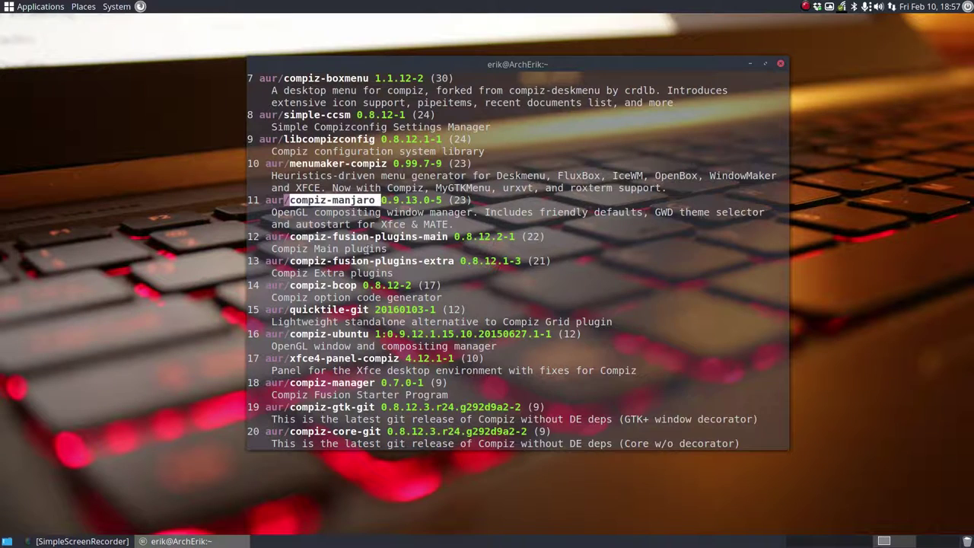
{"action": "scroll", "coordinate": [360, 297], "scroll_direction": "up", "scroll_amount": 5}
{"action": "left_click_drag", "start_coordinate": [314, 127], "coordinate": [272, 127]}
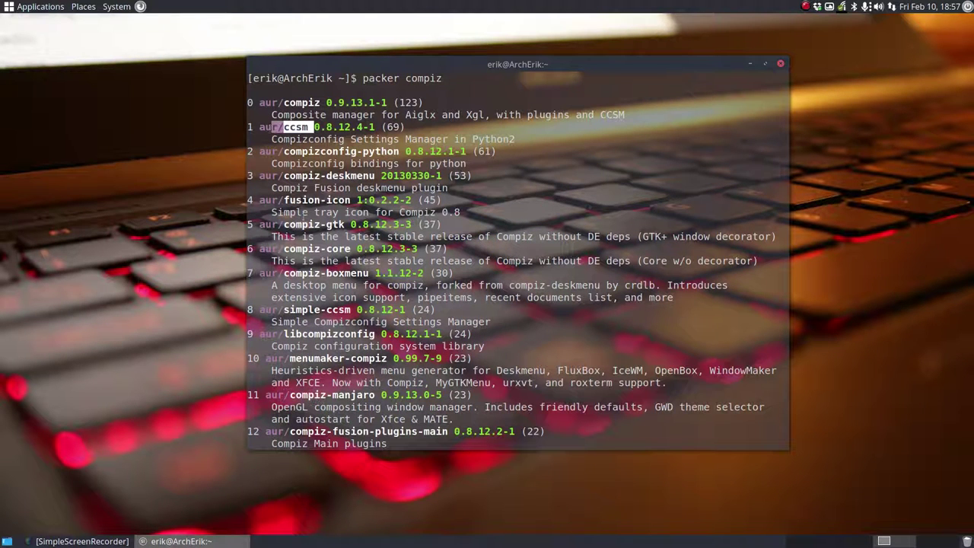
{"action": "left_click", "coordinate": [780, 63]}
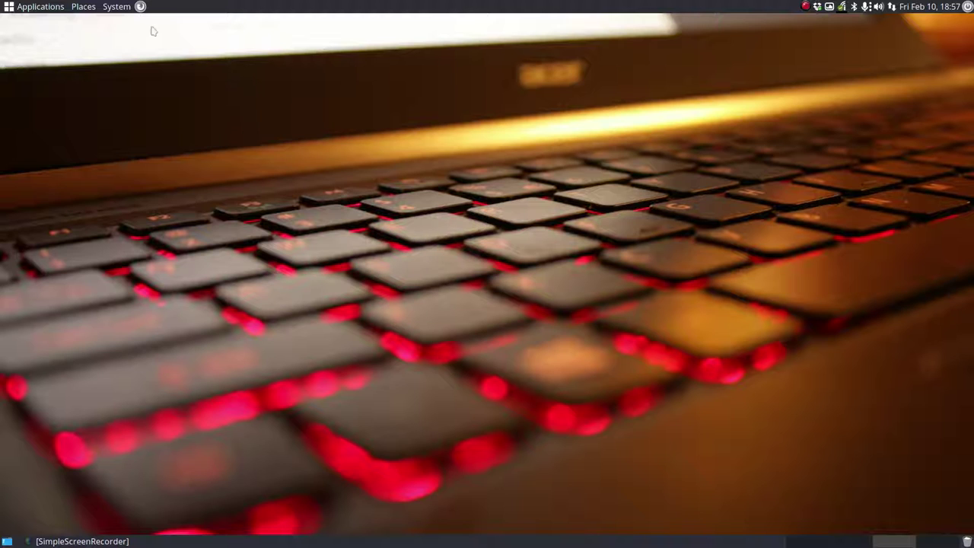
Launch MATE Tweak from System > Preferences > Look and Feel.
{"action": "left_click", "coordinate": [85, 7]}
{"action": "mouse_move", "coordinate": [120, 10]}
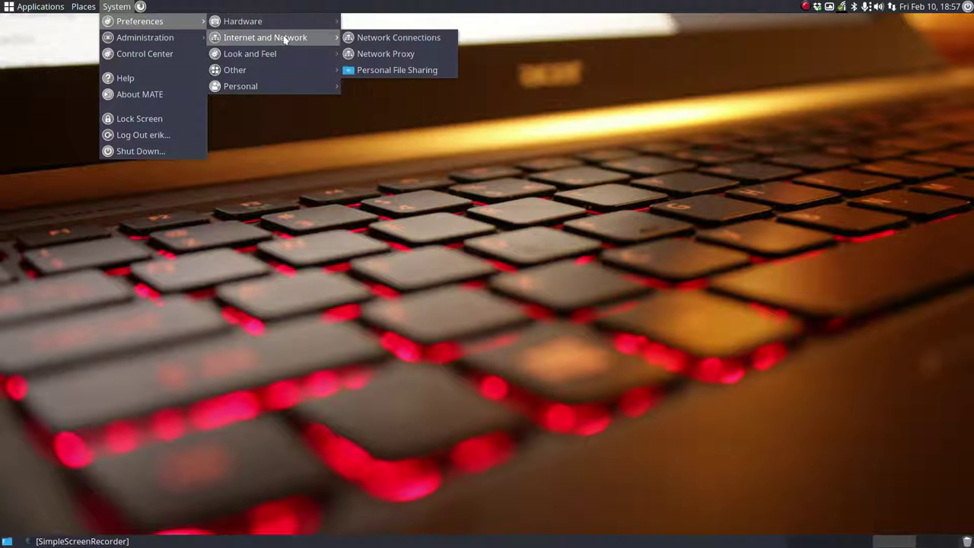
{"action": "mouse_move", "coordinate": [283, 57]}
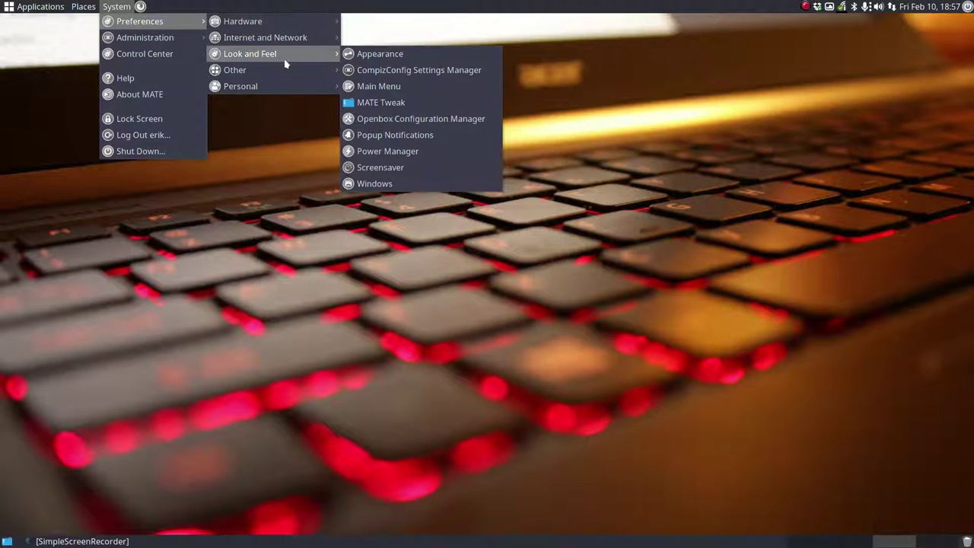
{"action": "left_click", "coordinate": [386, 106]}
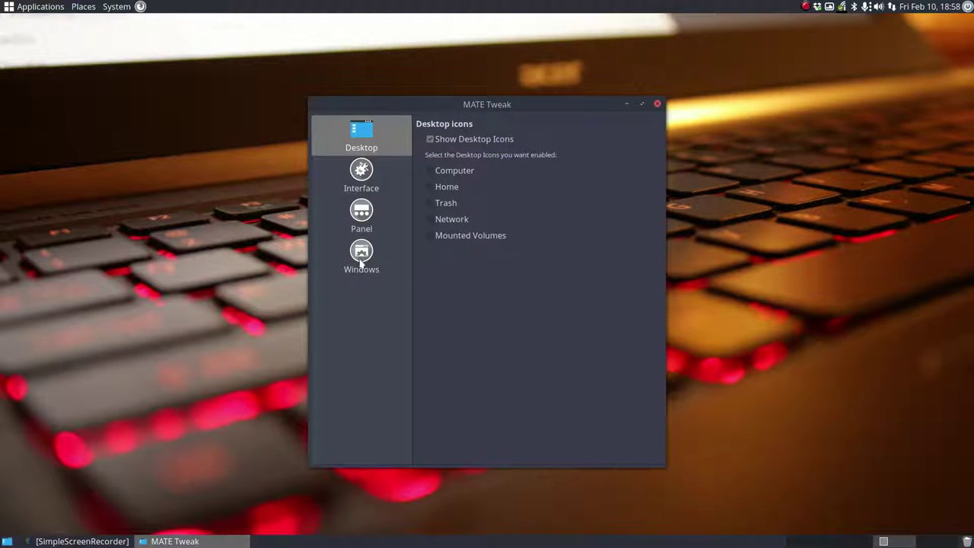
On the Windows page, set the window manager to Compiz (Advanced GPU accelerated desktop effects).
{"action": "left_click", "coordinate": [362, 261]}
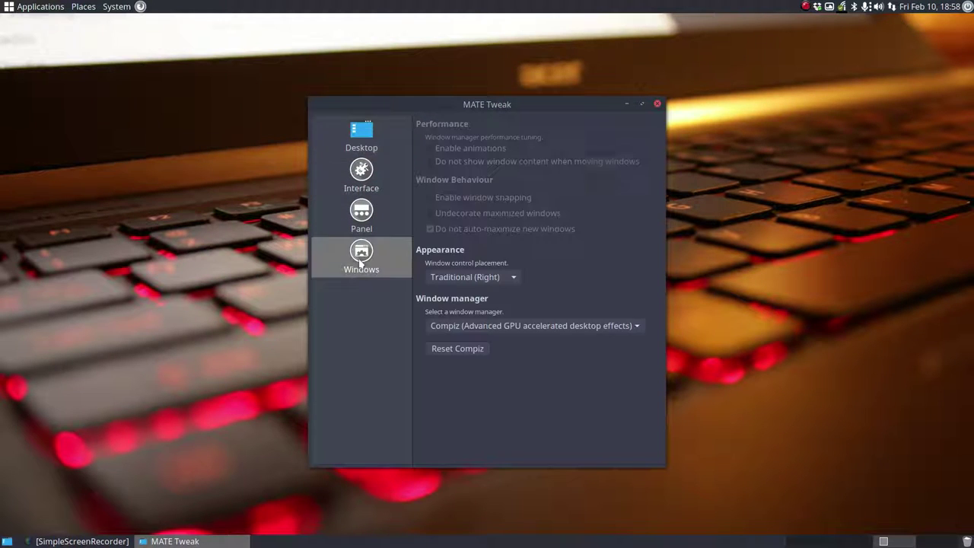
{"action": "left_click", "coordinate": [480, 330]}
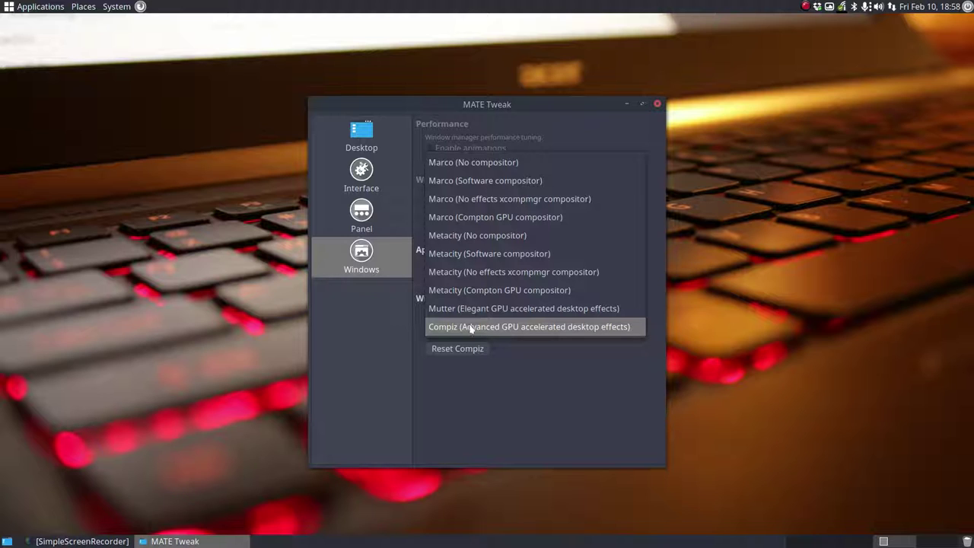
{"action": "left_click", "coordinate": [534, 327]}
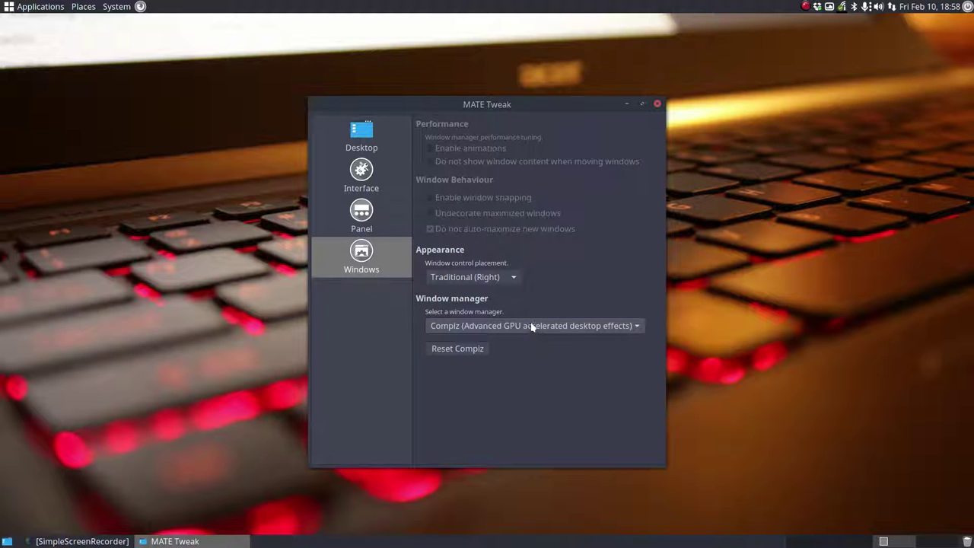
{"action": "left_click", "coordinate": [530, 327]}
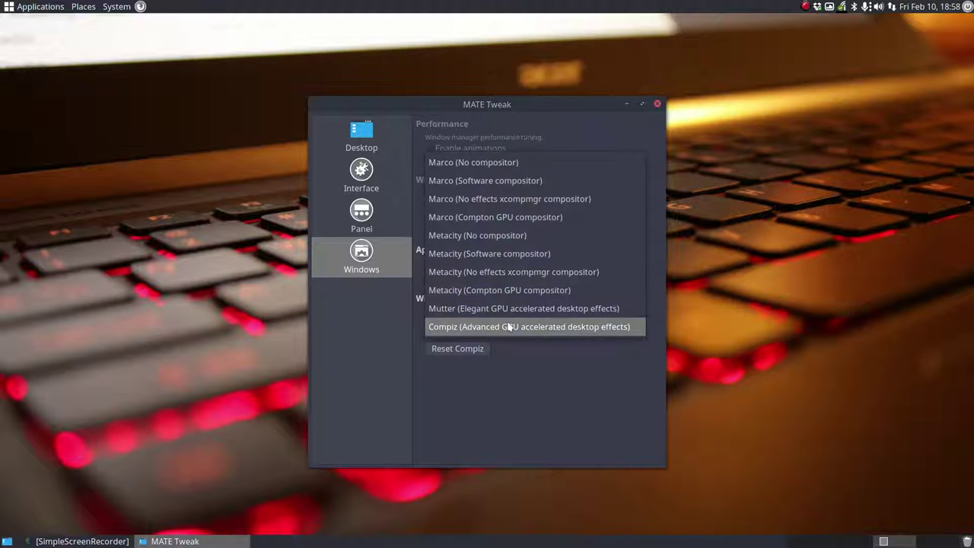
{"action": "left_click", "coordinate": [520, 365]}
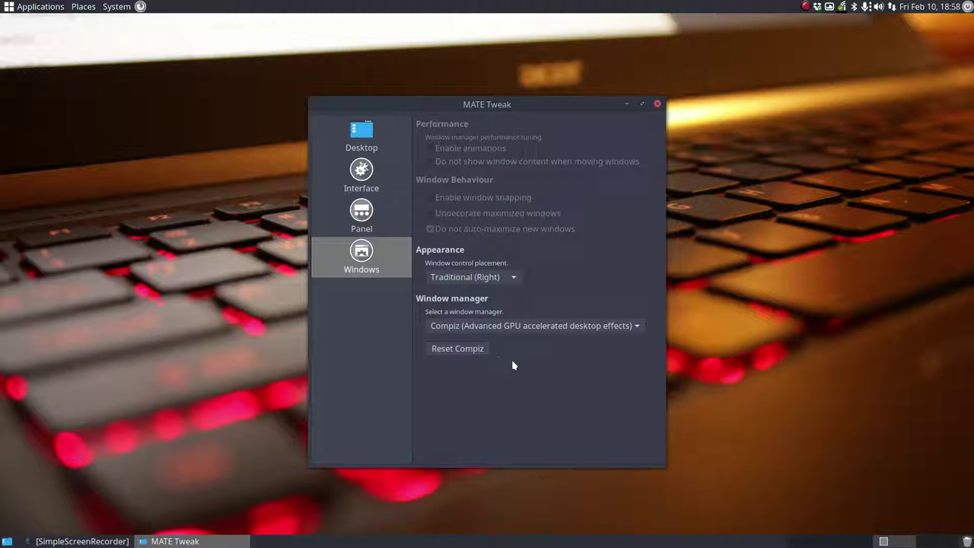
{"action": "left_click_drag", "start_coordinate": [487, 102], "coordinate": [467, 103]}
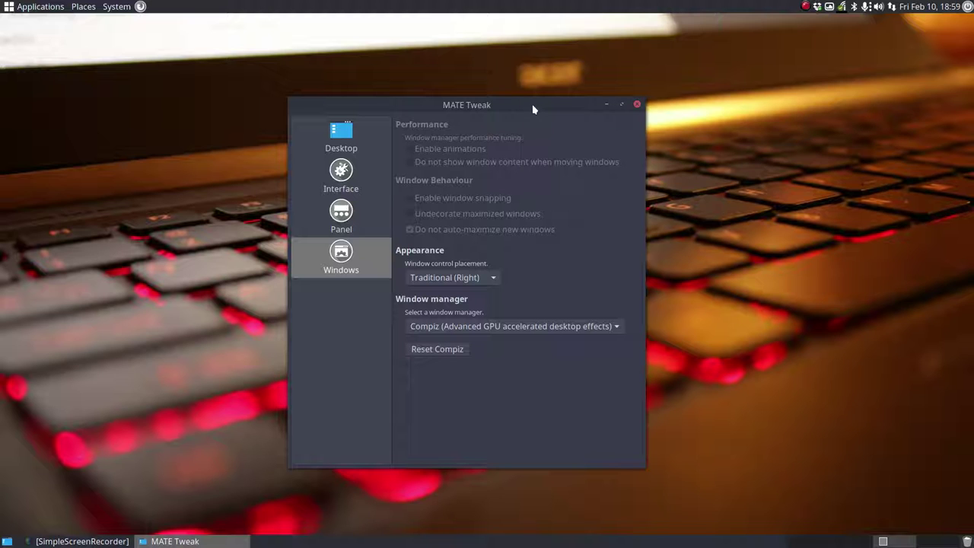
Close MATE Tweak and launch CompizConfig Settings Manager from the system menu.
{"action": "left_click", "coordinate": [637, 107]}
{"action": "left_click", "coordinate": [122, 8]}
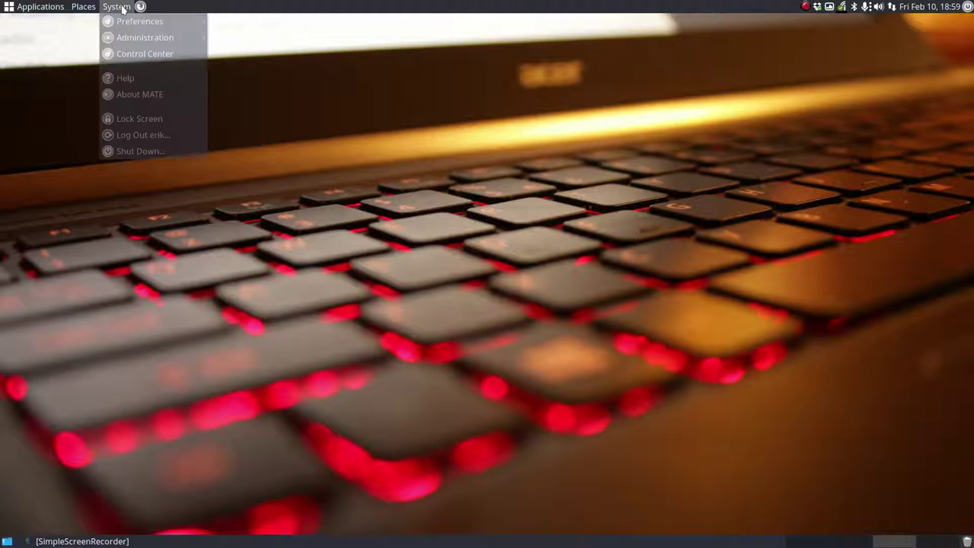
{"action": "mouse_move", "coordinate": [139, 23]}
{"action": "mouse_move", "coordinate": [245, 25]}
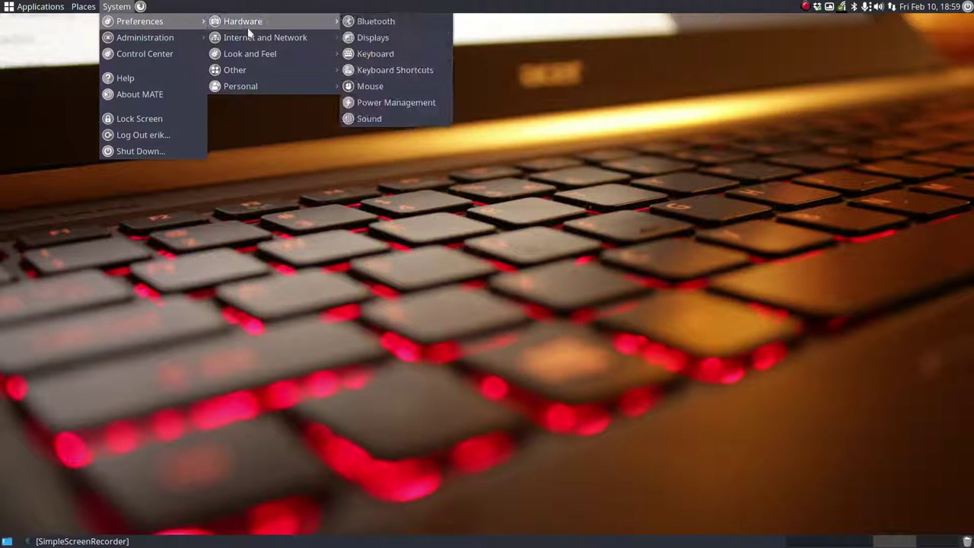
{"action": "mouse_move", "coordinate": [252, 72]}
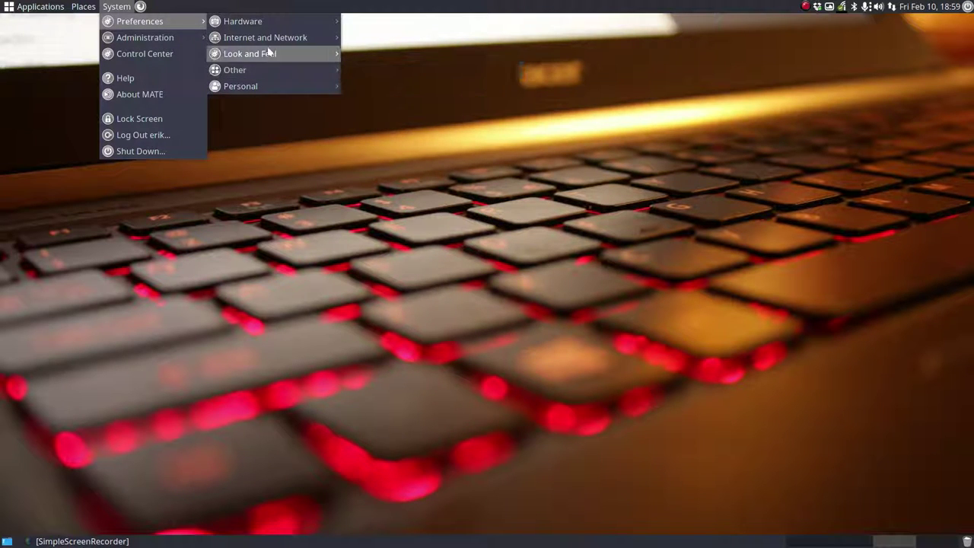
{"action": "mouse_move", "coordinate": [279, 41]}
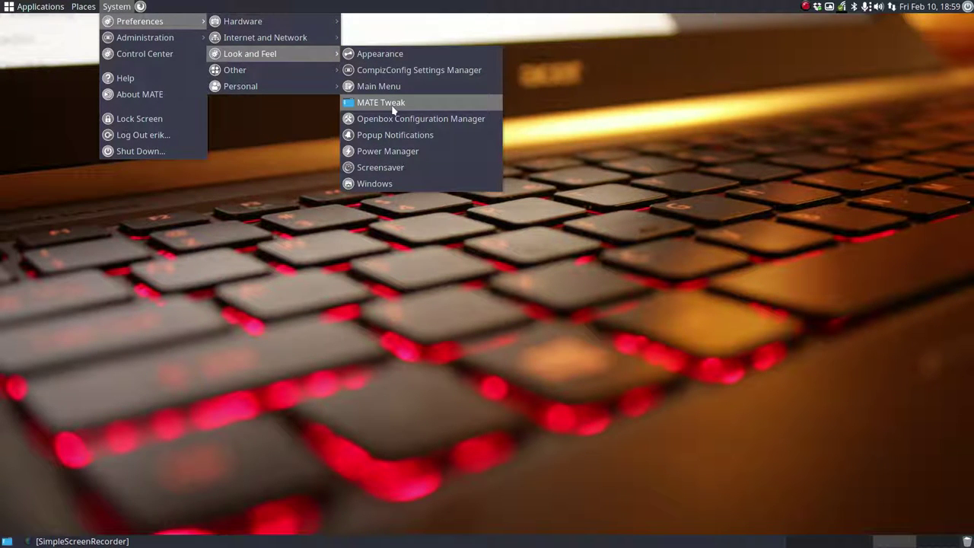
{"action": "left_click", "coordinate": [399, 70]}
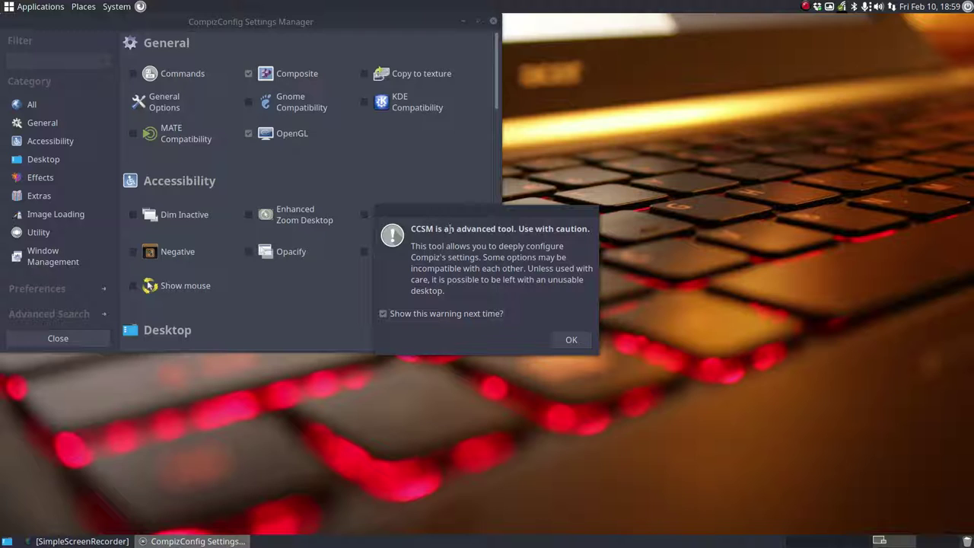
Read through the 'CCSM is an advanced tool' warning, move it aside, and acknowledge it with OK.
{"action": "left_click_drag", "start_coordinate": [455, 228], "coordinate": [601, 231]}
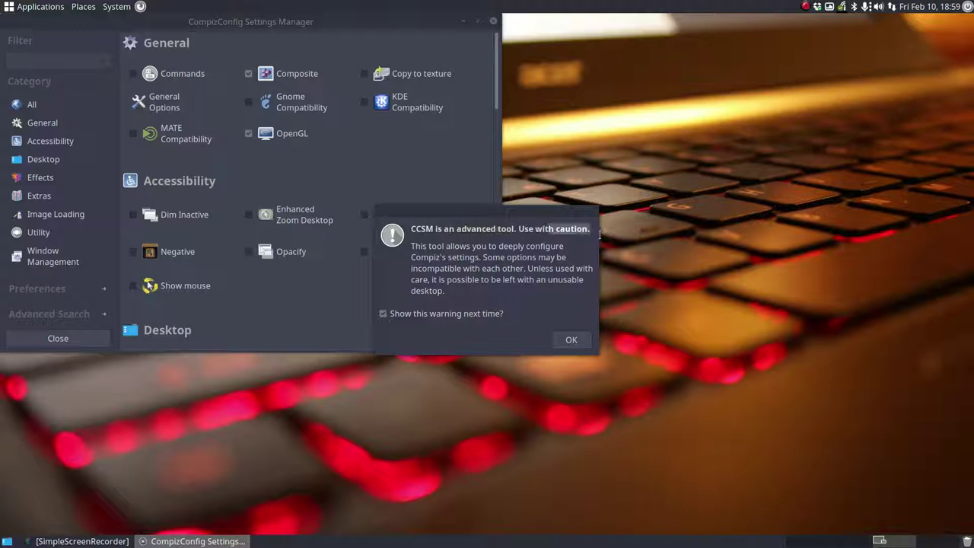
{"action": "left_click_drag", "start_coordinate": [489, 245], "coordinate": [552, 245]}
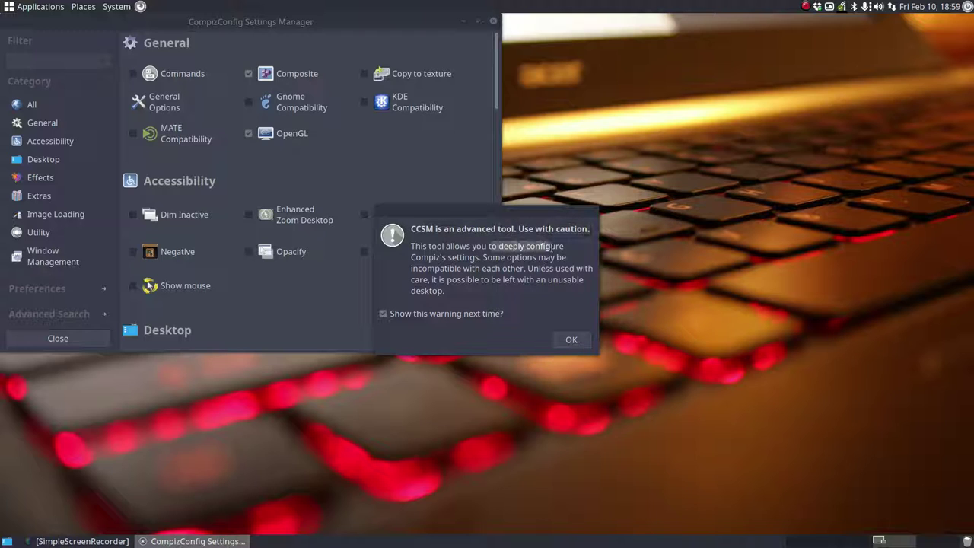
{"action": "left_click", "coordinate": [440, 257]}
{"action": "left_click_drag", "start_coordinate": [416, 268], "coordinate": [558, 287]}
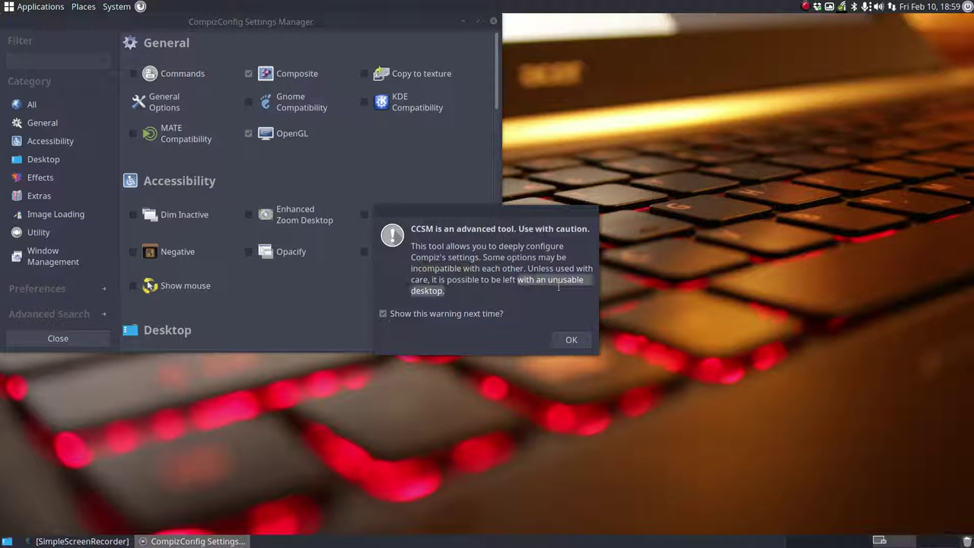
{"action": "left_click", "coordinate": [437, 295]}
{"action": "left_click_drag", "start_coordinate": [445, 292], "coordinate": [536, 280]}
{"action": "left_click_drag", "start_coordinate": [484, 209], "coordinate": [635, 111]}
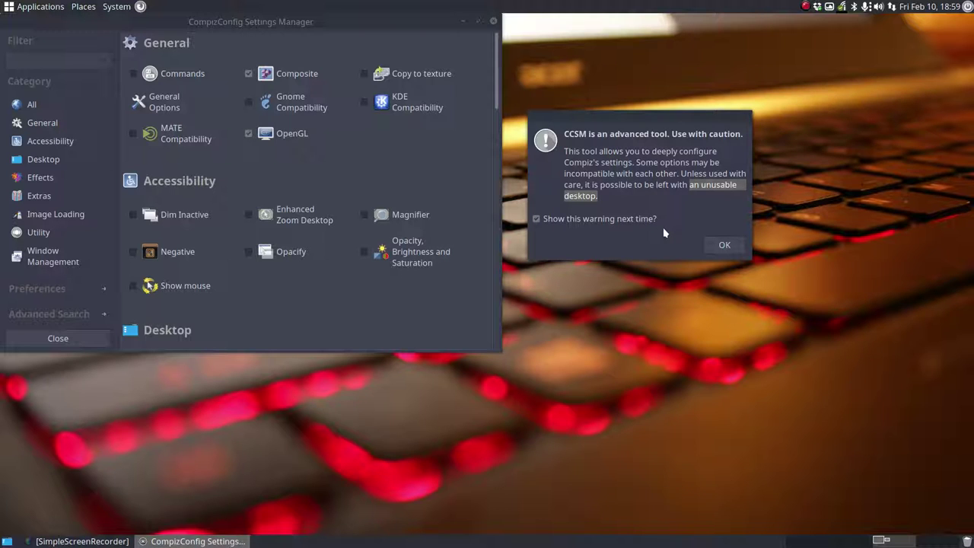
{"action": "left_click", "coordinate": [718, 244]}
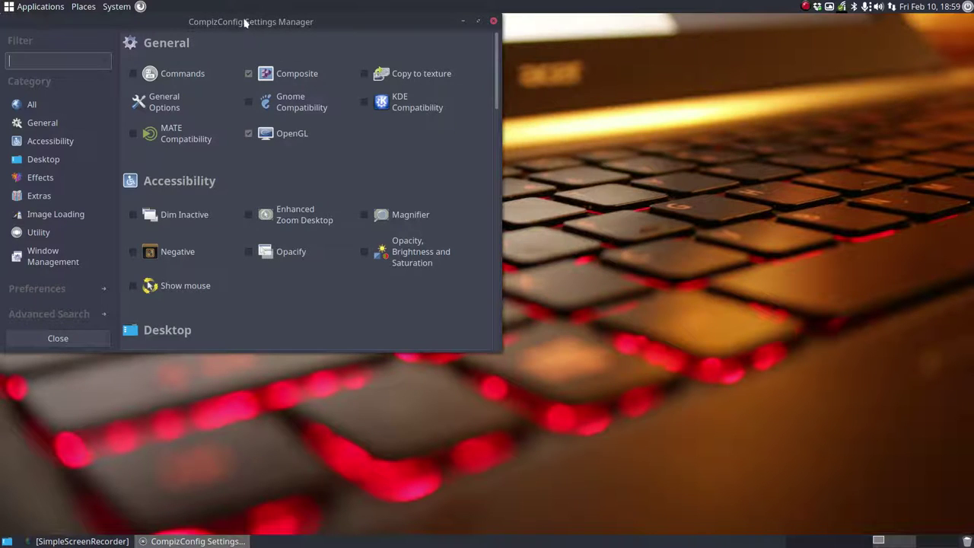
{"action": "left_click_drag", "start_coordinate": [248, 23], "coordinate": [522, 63]}
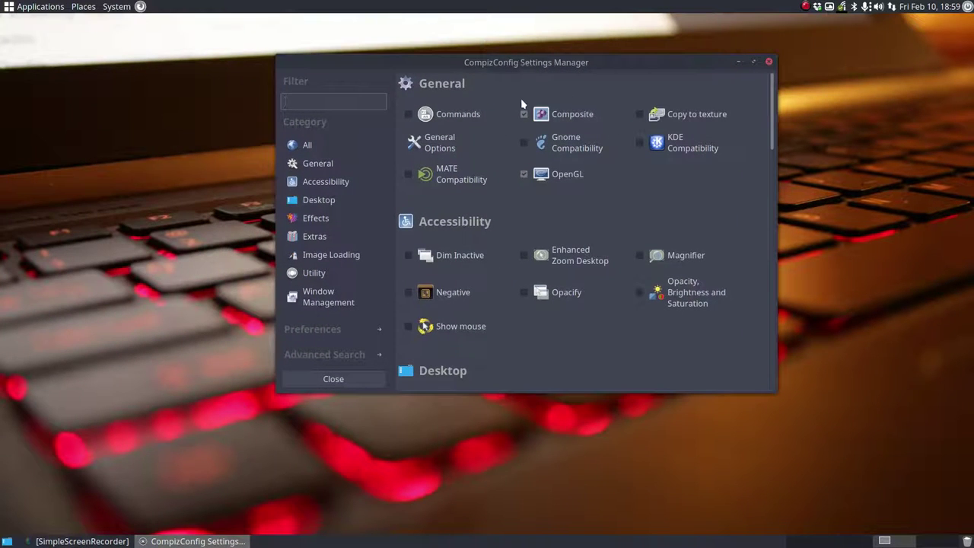
{"action": "left_click", "coordinate": [436, 146]}
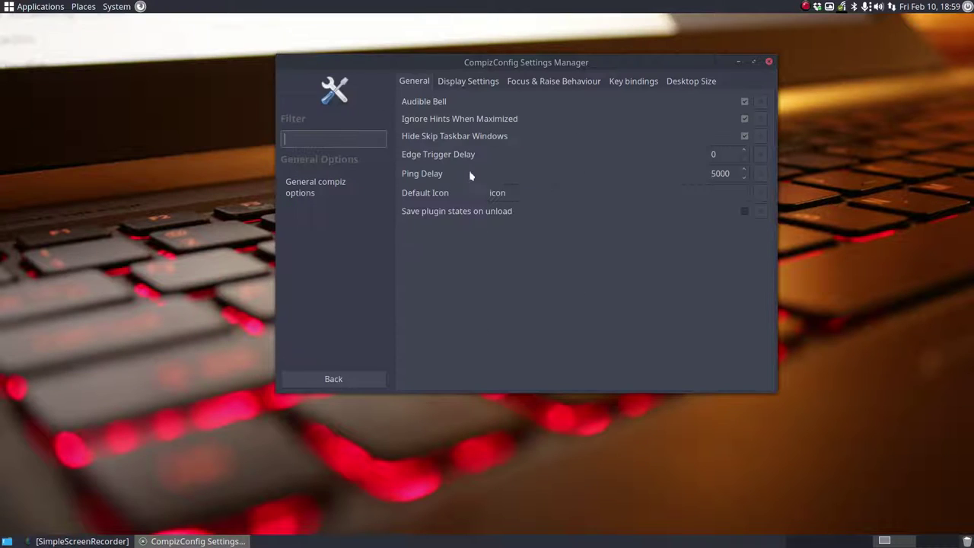
{"action": "left_click", "coordinate": [696, 81]}
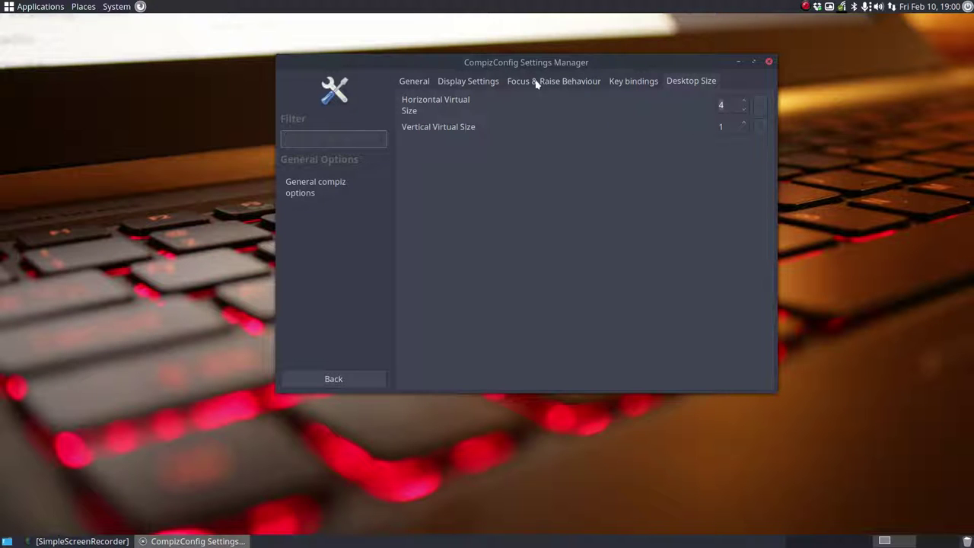
{"action": "left_click", "coordinate": [417, 82]}
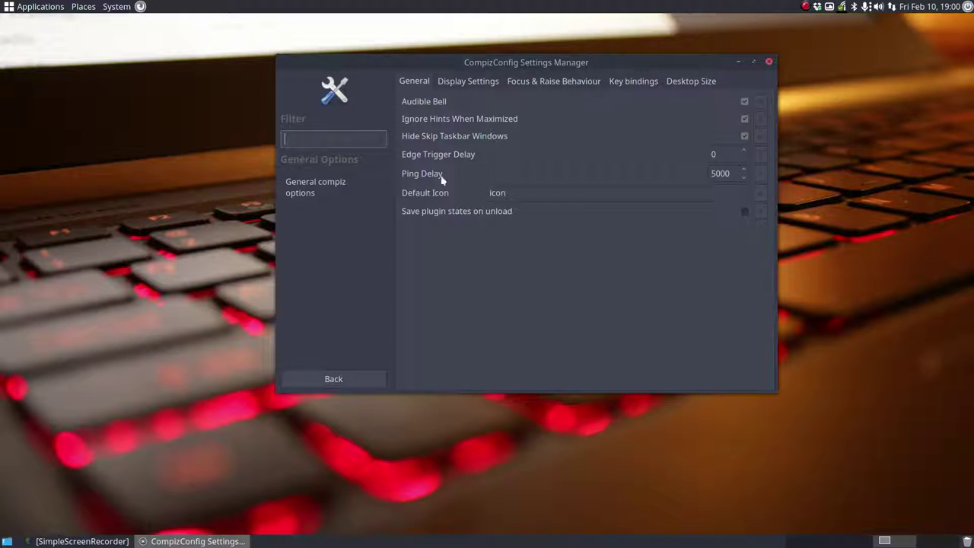
{"action": "left_click", "coordinate": [328, 380]}
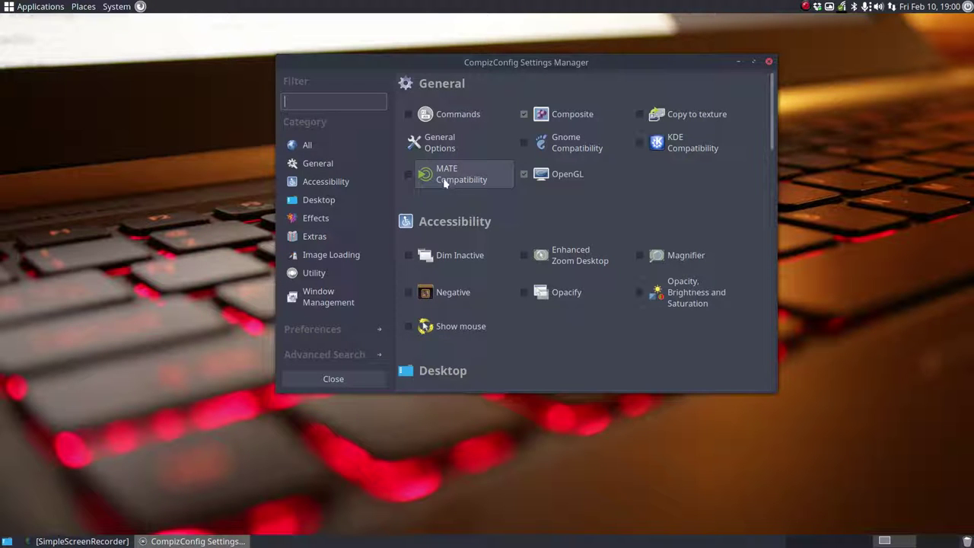
Review the MATE Compatibility plugin's Commands and shortcut settings.
{"action": "left_click_drag", "start_coordinate": [543, 64], "coordinate": [493, 44]}
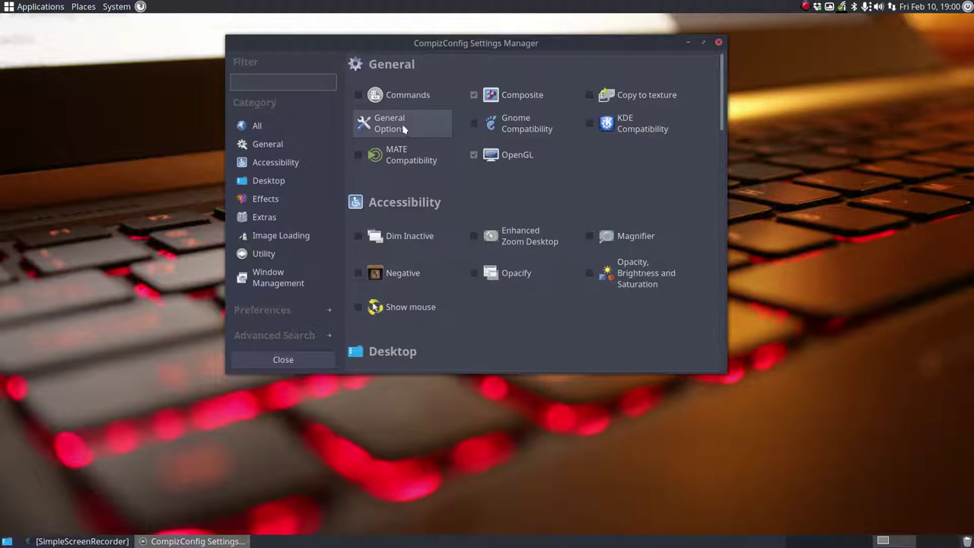
{"action": "left_click", "coordinate": [411, 156]}
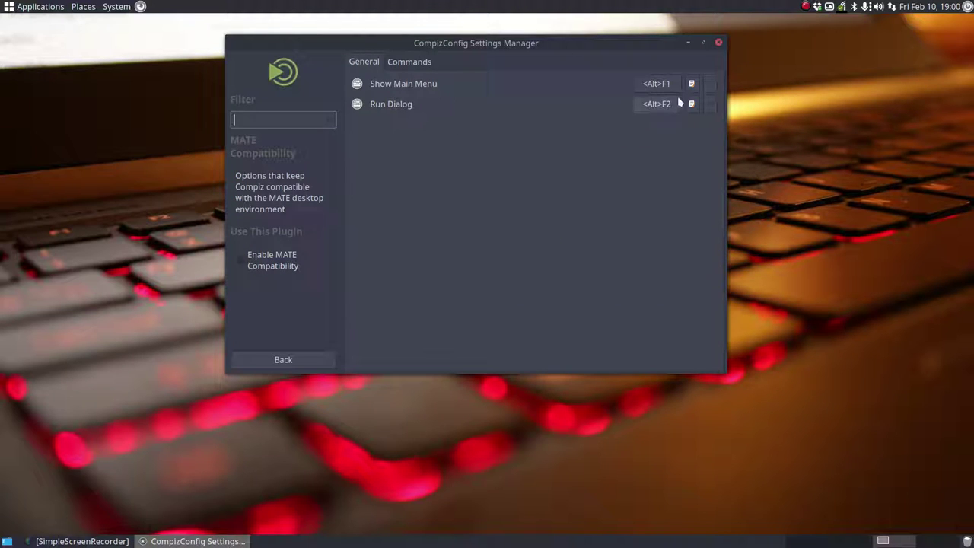
{"action": "left_click", "coordinate": [418, 65]}
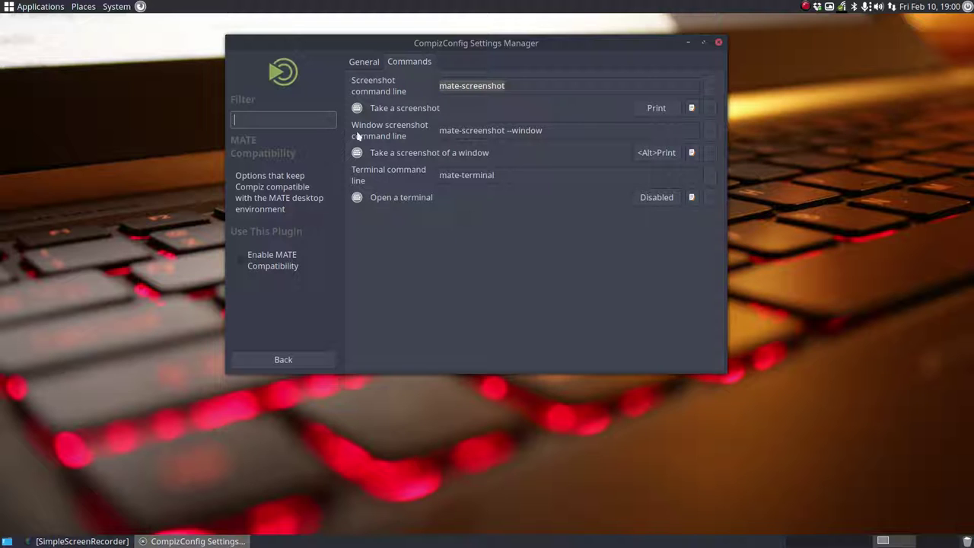
{"action": "left_click", "coordinate": [363, 62]}
Back in the plugin list, enable the Show mouse plugin.
{"action": "left_click", "coordinate": [284, 361]}
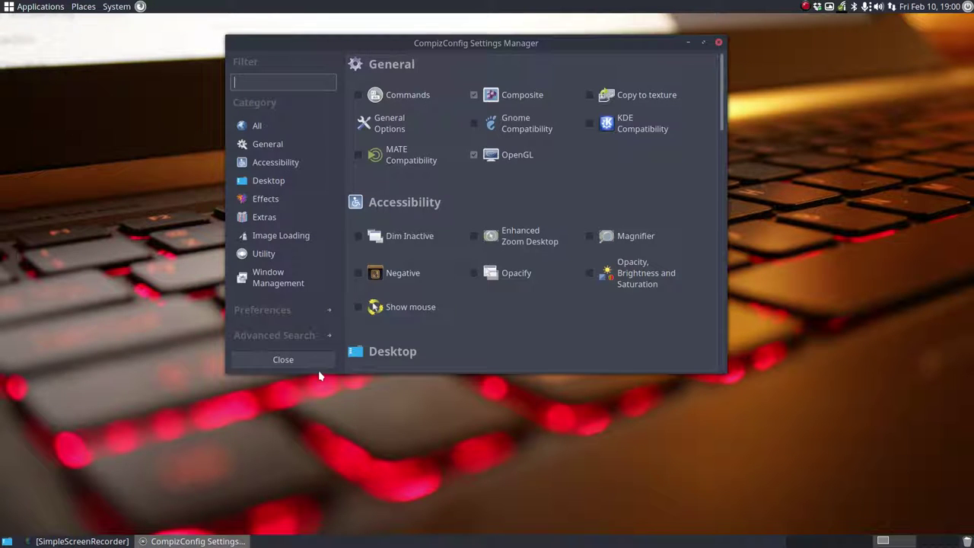
{"action": "scroll", "coordinate": [403, 324], "scroll_direction": "down", "scroll_amount": 3}
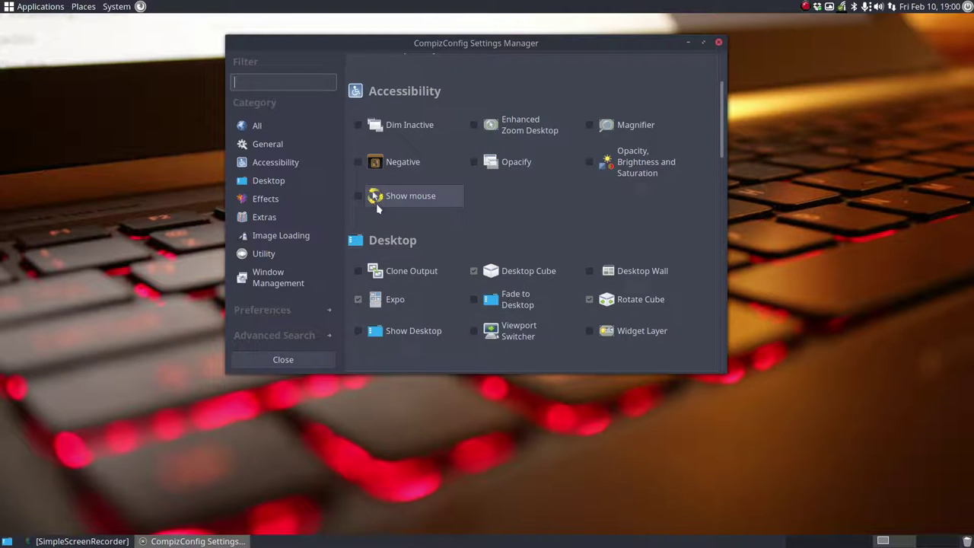
{"action": "left_click", "coordinate": [358, 196]}
Test the Show mouse sparkle ring with Super+K, then disable Show mouse and return to the list.
{"action": "left_click", "coordinate": [433, 201]}
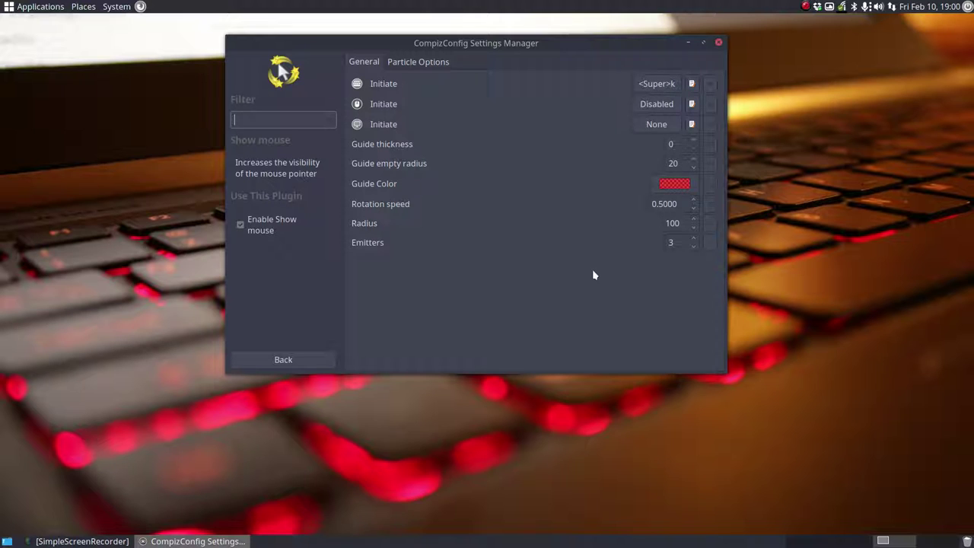
{"action": "key", "text": "super+k"}
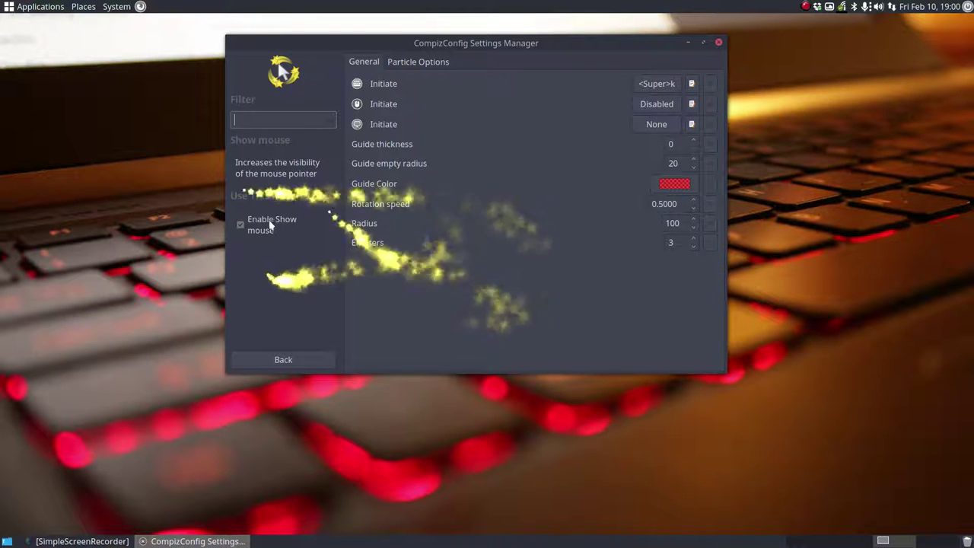
{"action": "left_click", "coordinate": [240, 225]}
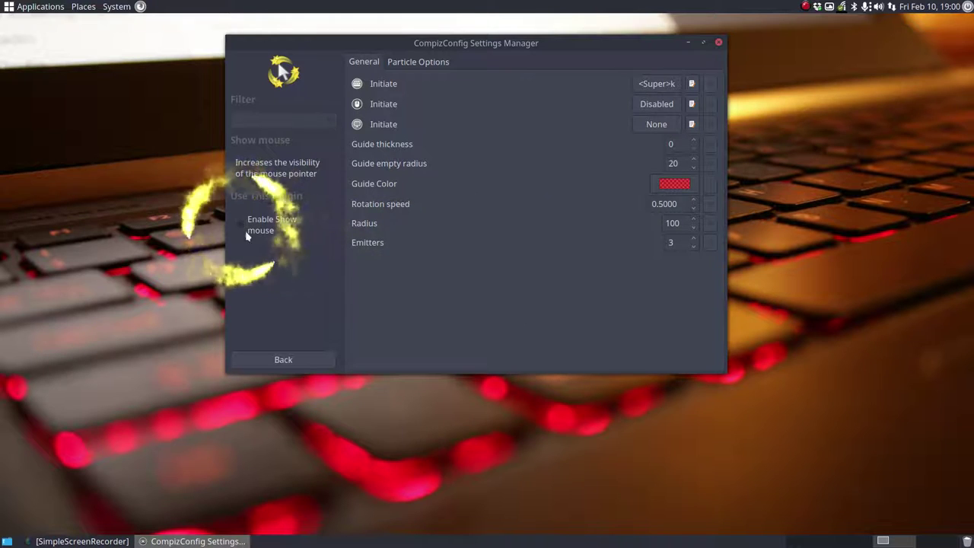
{"action": "left_click", "coordinate": [274, 359]}
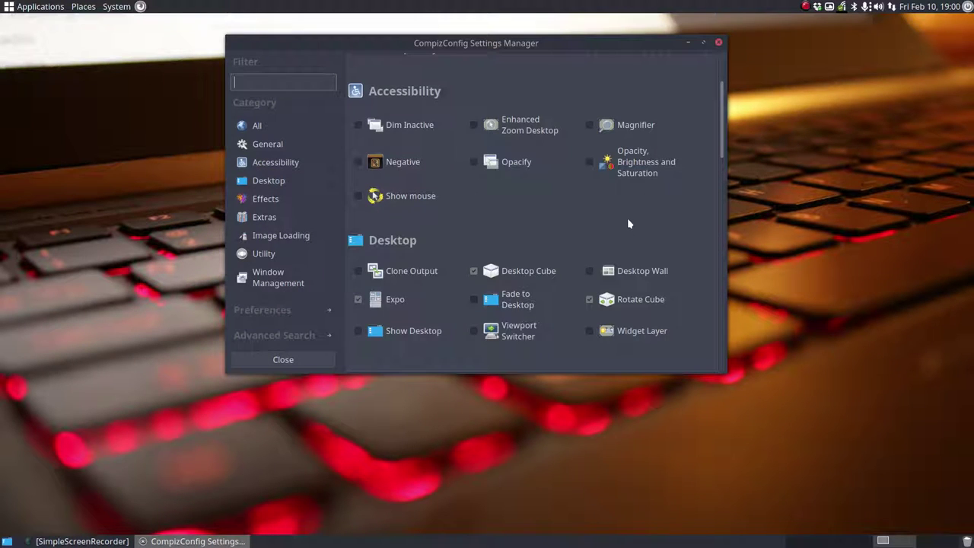
{"action": "scroll", "coordinate": [626, 220], "scroll_direction": "down", "scroll_amount": 3}
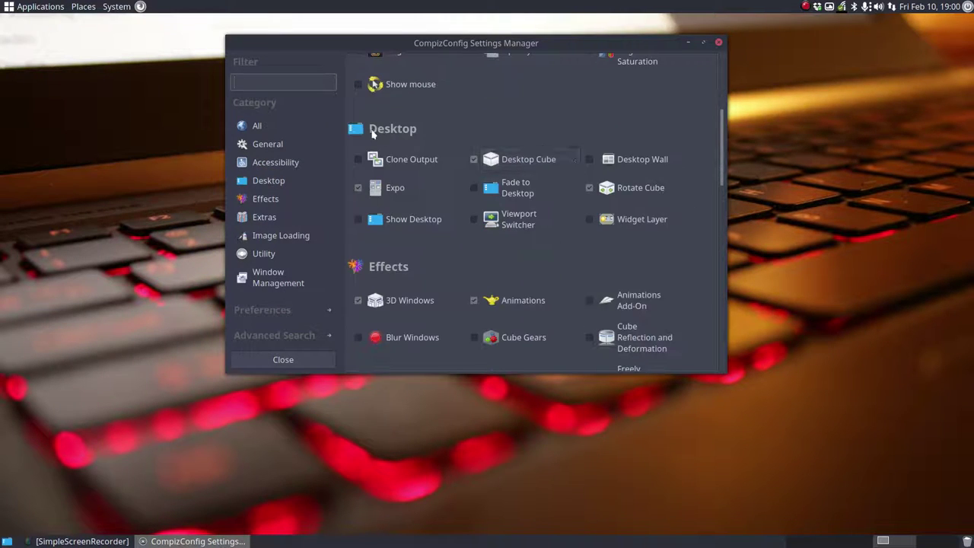
In Desktop Cube, keep Multi Output Mode as One big cube and preview the unfold with Ctrl+Alt+Down.
{"action": "left_click", "coordinate": [528, 160]}
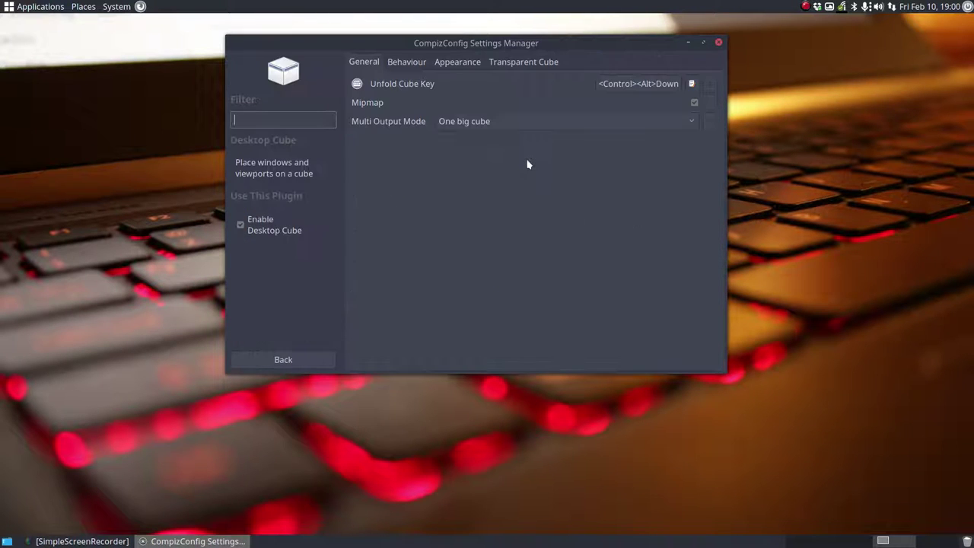
{"action": "left_click", "coordinate": [469, 122]}
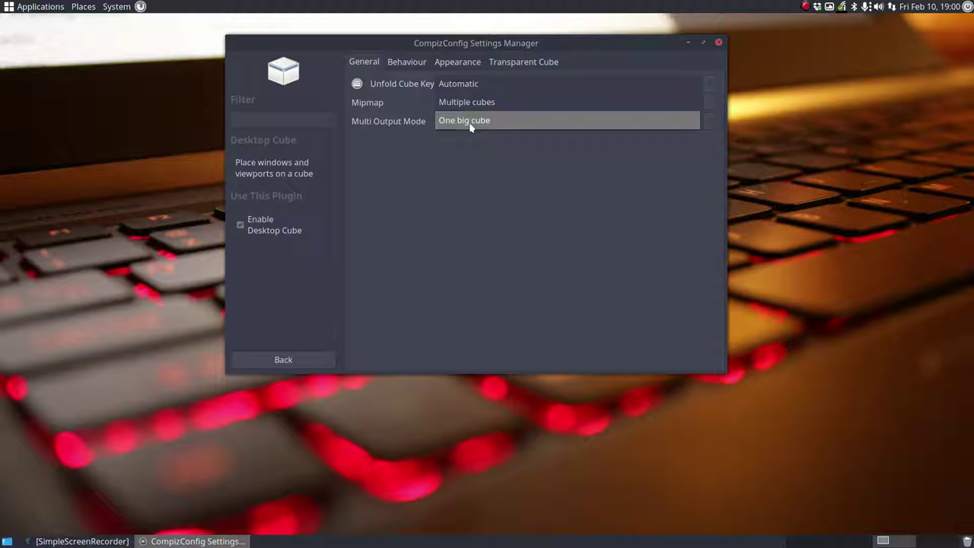
{"action": "left_click", "coordinate": [470, 124]}
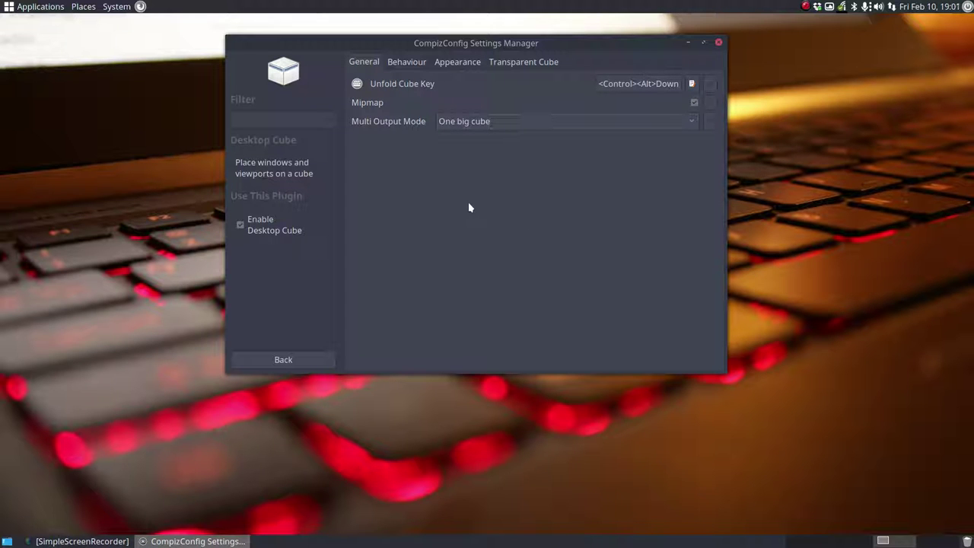
{"action": "key", "text": "ctrl+alt+Down"}
{"action": "left_click", "coordinate": [417, 67]}
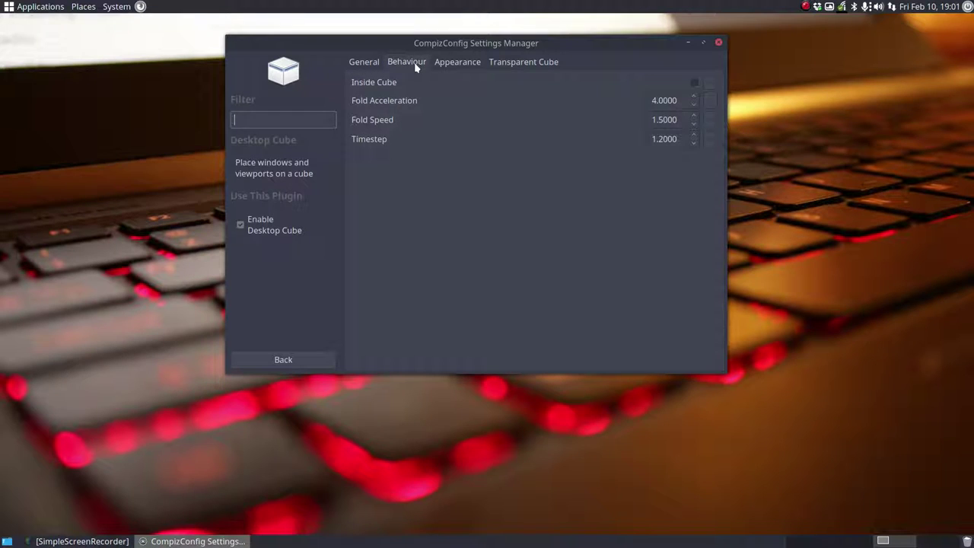
Expand Skydome on the cube's Appearance tab, preview the unfolded cube over it, and go back.
{"action": "left_click", "coordinate": [470, 67]}
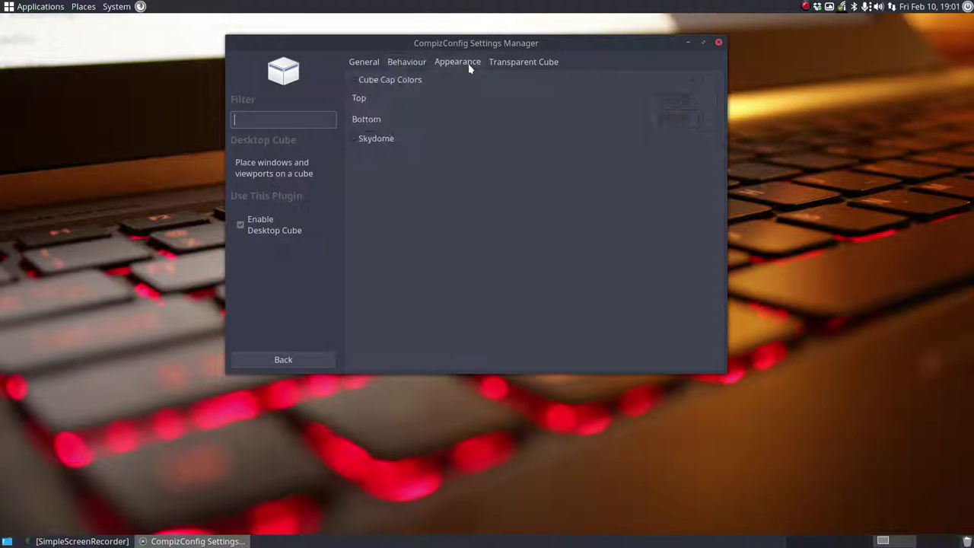
{"action": "left_click", "coordinate": [354, 139]}
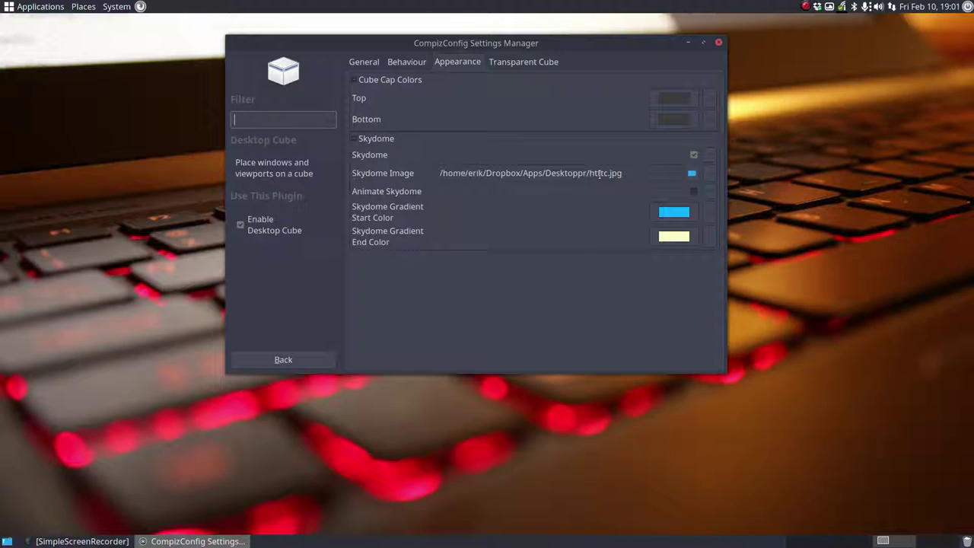
{"action": "key", "text": "ctrl+alt+Down"}
{"action": "key", "text": "ctrl+alt+Down"}
{"action": "key", "text": "ctrl+alt+Down"}
{"action": "left_click", "coordinate": [283, 360]}
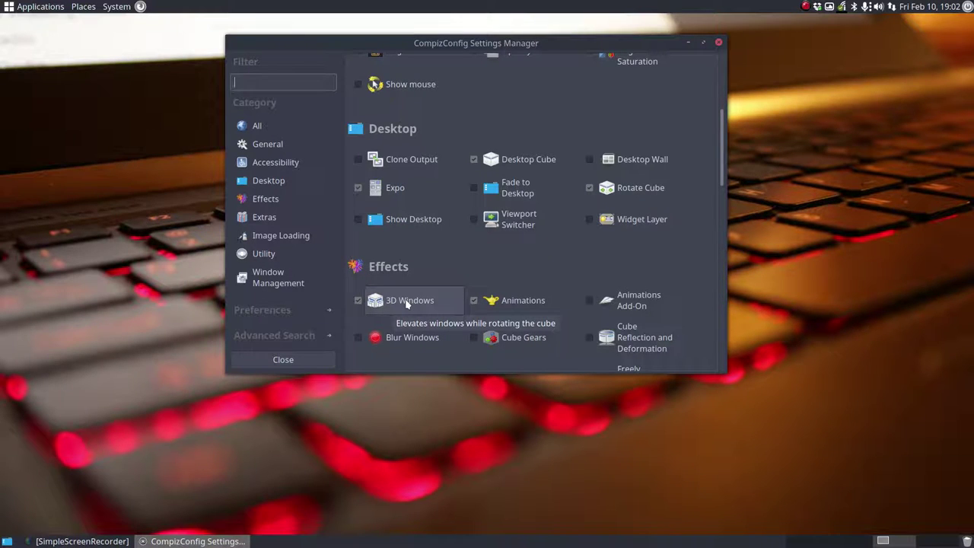
Open Home Folder from Places, minimize and restore it repeatedly, then open Firepaint's settings.
{"action": "scroll", "coordinate": [407, 303], "scroll_direction": "down", "scroll_amount": 3}
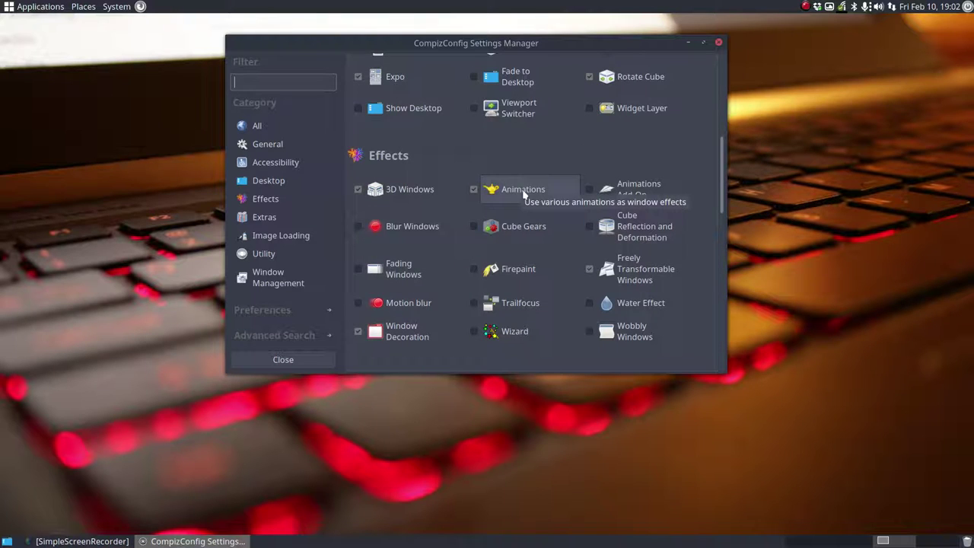
{"action": "left_click", "coordinate": [83, 6]}
{"action": "left_click", "coordinate": [90, 20]}
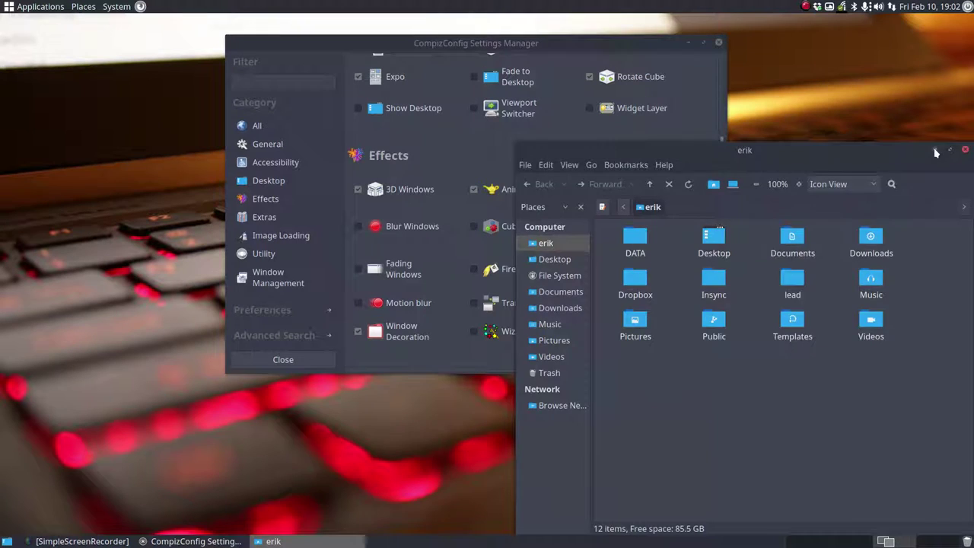
{"action": "left_click", "coordinate": [936, 151]}
{"action": "left_click", "coordinate": [266, 541]}
{"action": "left_click", "coordinate": [934, 150]}
{"action": "left_click", "coordinate": [308, 542]}
{"action": "left_click", "coordinate": [934, 151]}
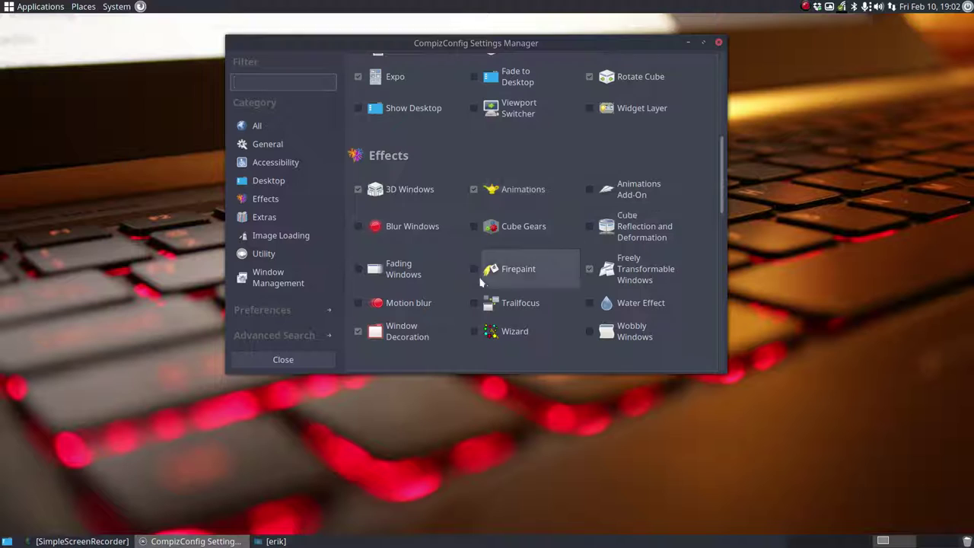
{"action": "left_click", "coordinate": [511, 271]}
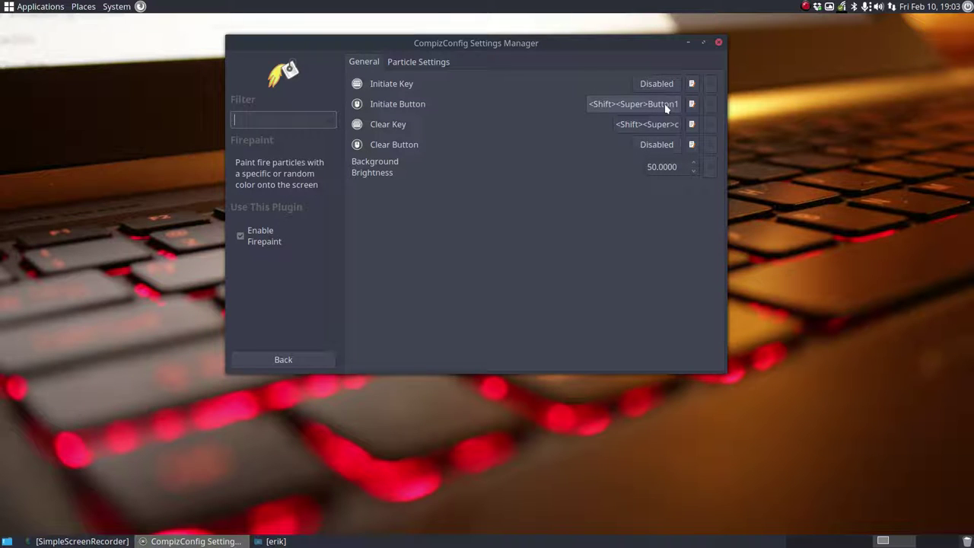
Paint a fire particle trail on screen, then disable Firepaint and return to the plugin list.
{"action": "mouse_move", "coordinate": [772, 177]}
{"action": "left_mouse_down"}
{"action": "mouse_move", "coordinate": [780, 302]}
{"action": "mouse_move", "coordinate": [620, 318]}
{"action": "mouse_move", "coordinate": [591, 243]}
{"action": "mouse_move", "coordinate": [644, 283]}
{"action": "mouse_move", "coordinate": [814, 183]}
{"action": "mouse_move", "coordinate": [789, 257]}
{"action": "left_mouse_up"}
{"action": "left_click", "coordinate": [242, 235]}
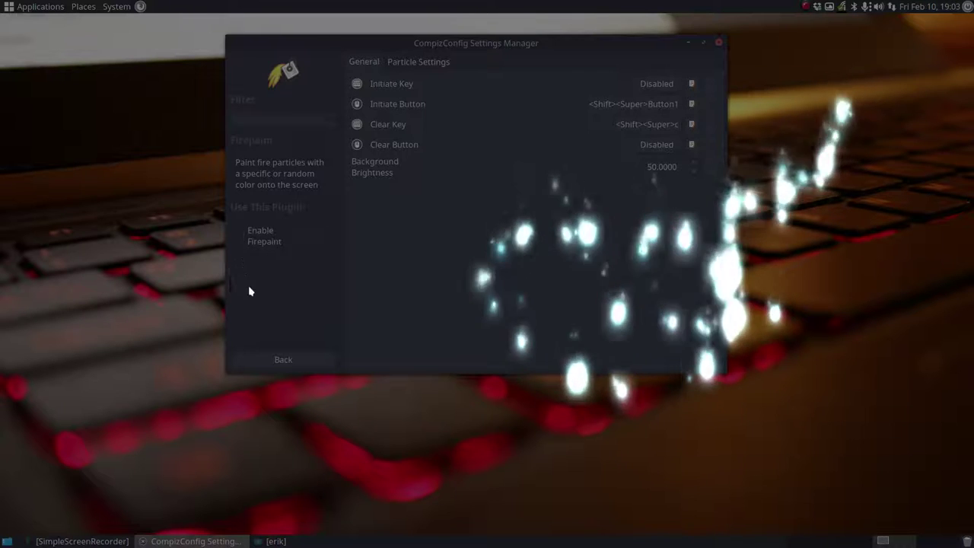
{"action": "left_click", "coordinate": [277, 361]}
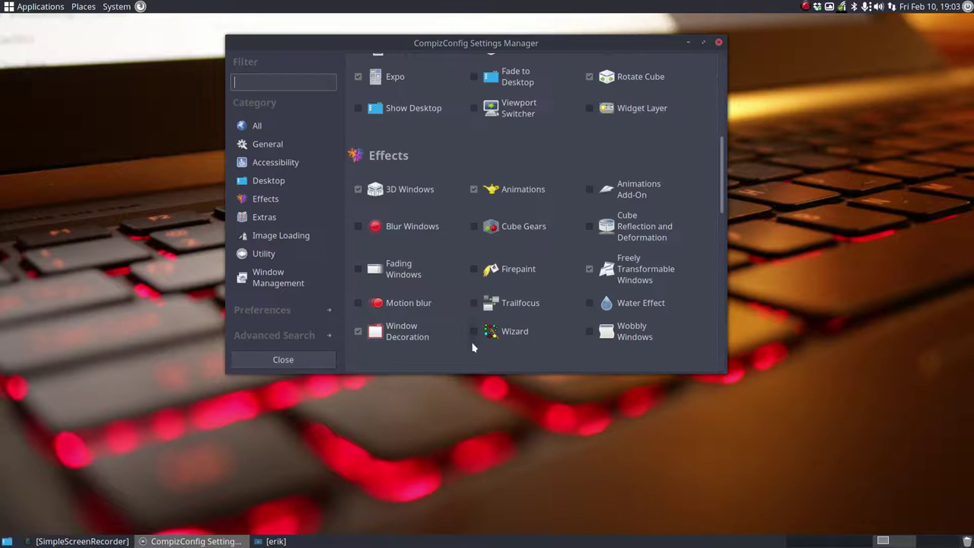
{"action": "scroll", "coordinate": [502, 300], "scroll_direction": "down", "scroll_amount": 1}
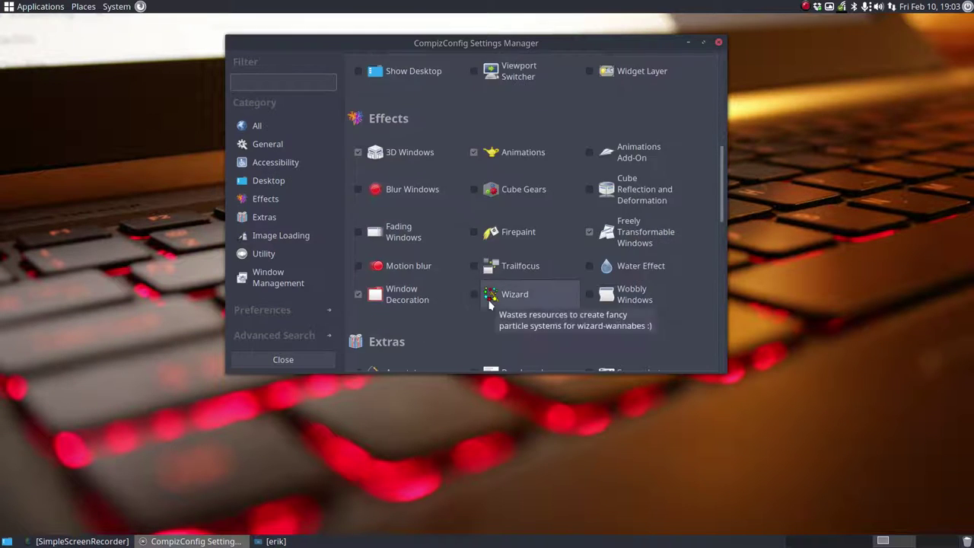
{"action": "left_click", "coordinate": [590, 265]}
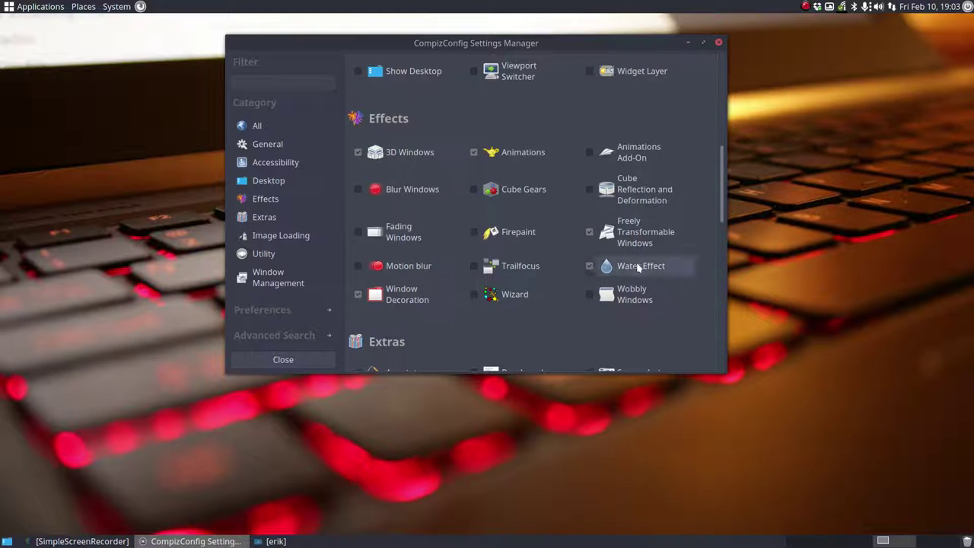
{"action": "left_click", "coordinate": [643, 268]}
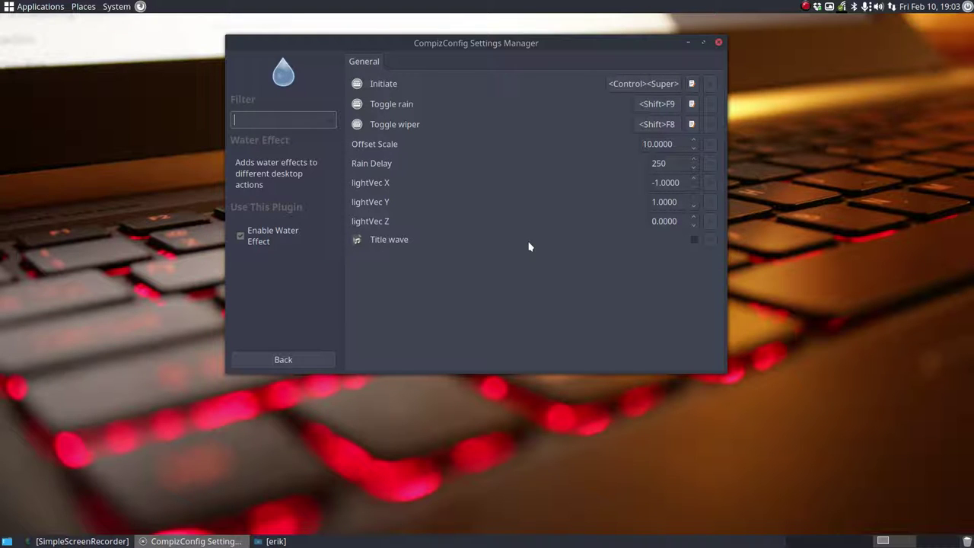
{"action": "key", "text": "shift+F9"}
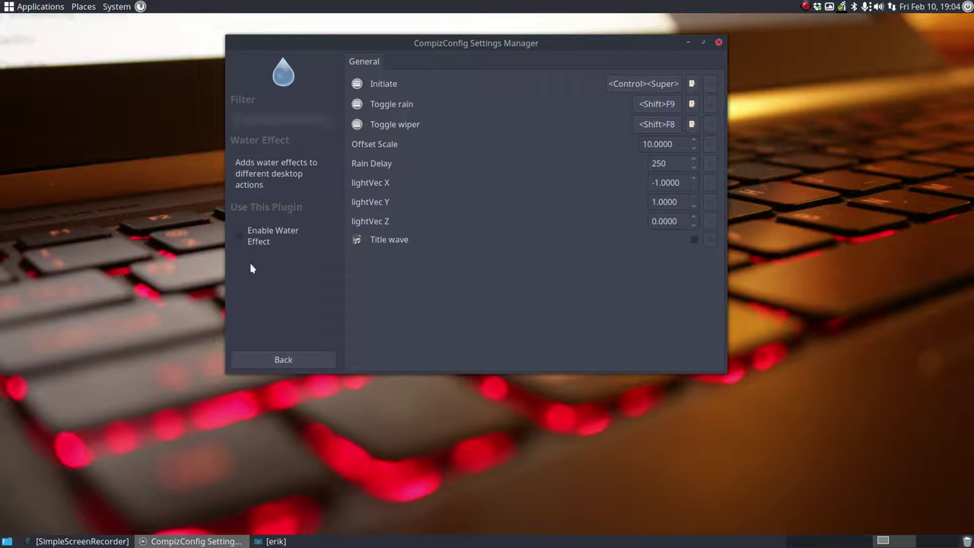
{"action": "left_click", "coordinate": [283, 359]}
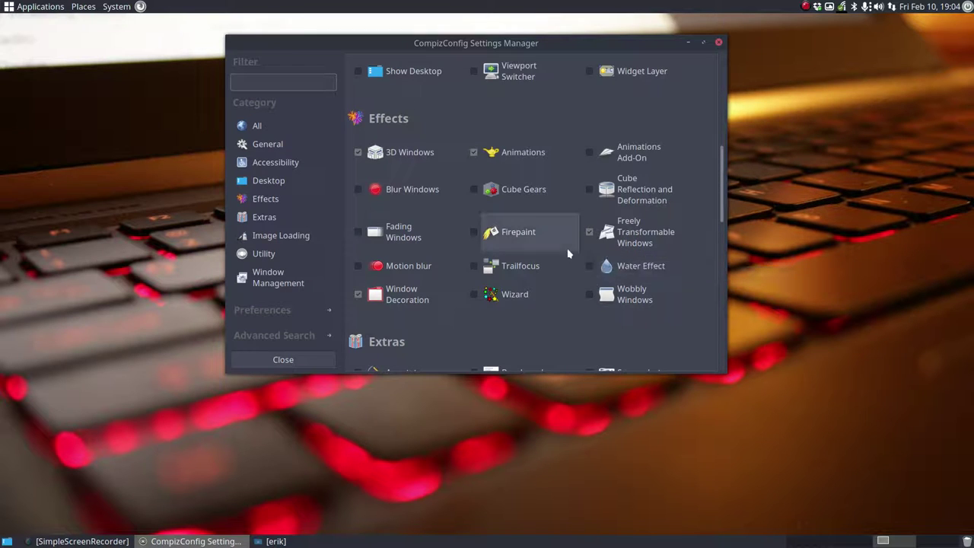
{"action": "scroll", "coordinate": [451, 329], "scroll_direction": "down", "scroll_amount": 2}
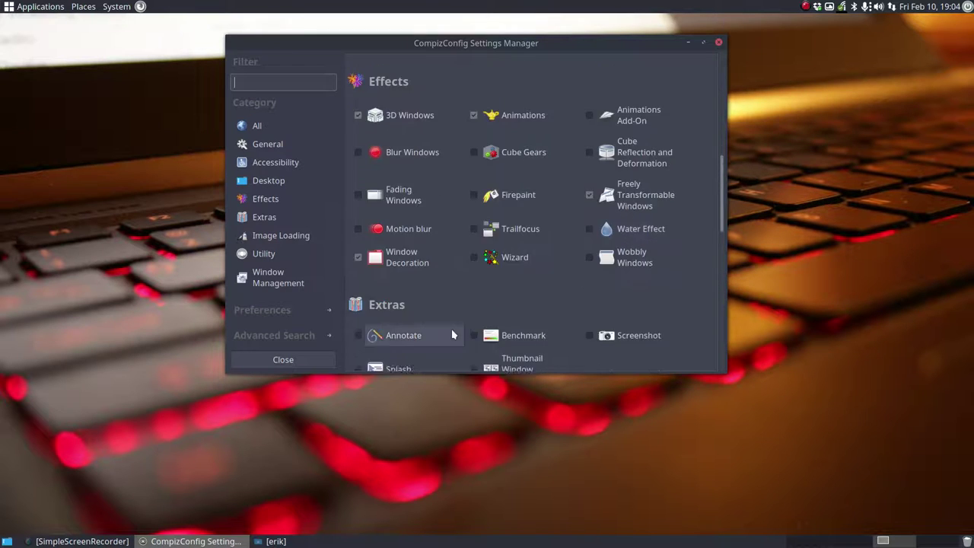
{"action": "scroll", "coordinate": [447, 327], "scroll_direction": "down", "scroll_amount": 3}
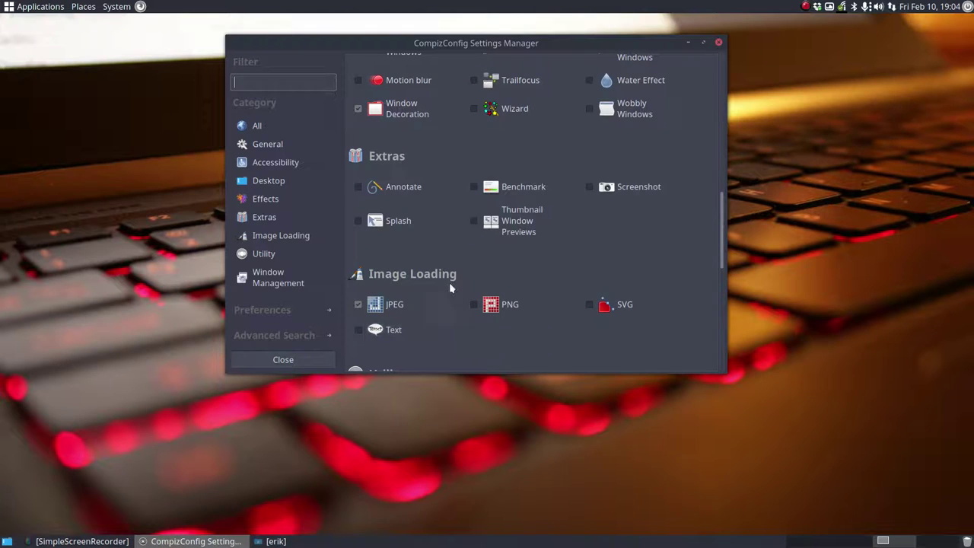
{"action": "scroll", "coordinate": [449, 304], "scroll_direction": "down", "scroll_amount": 3}
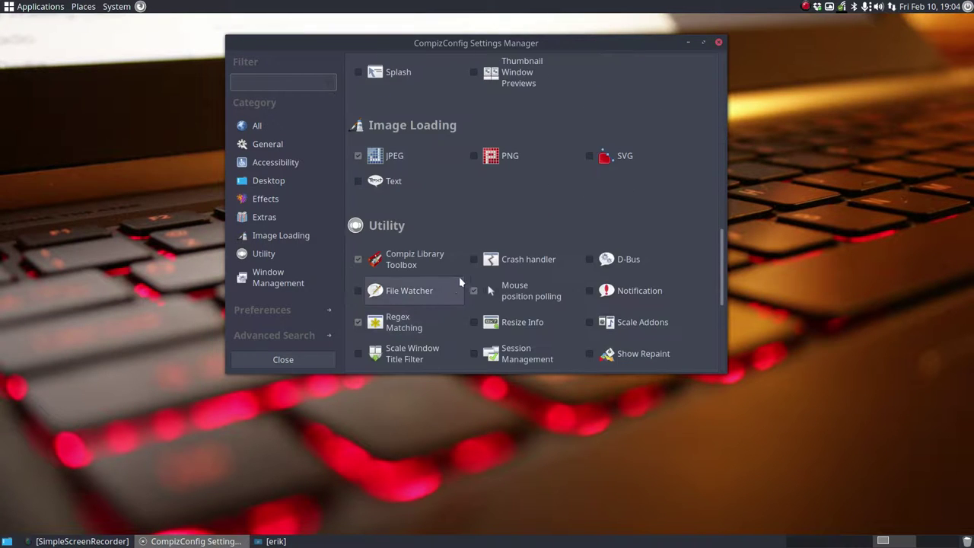
{"action": "scroll", "coordinate": [447, 313], "scroll_direction": "down", "scroll_amount": 2}
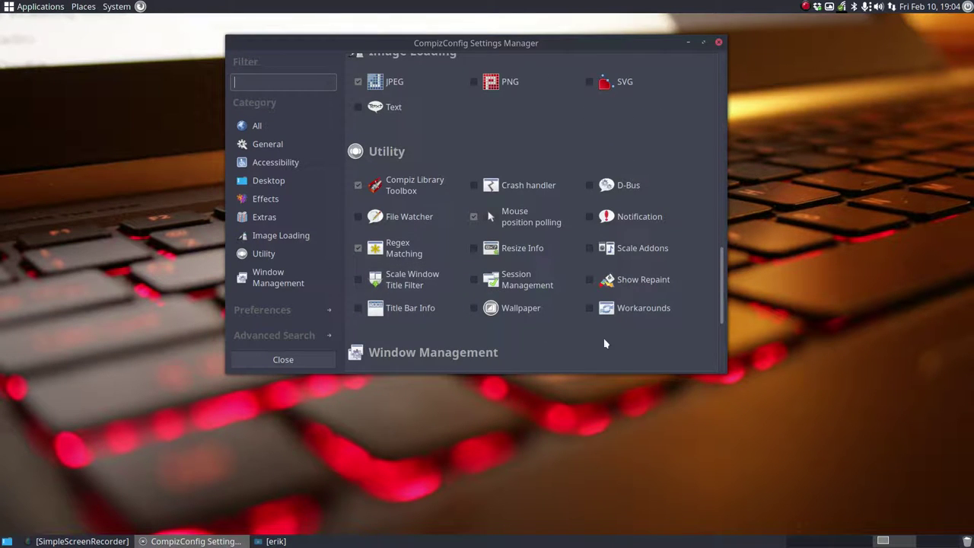
{"action": "scroll", "coordinate": [648, 339], "scroll_direction": "down", "scroll_amount": 4}
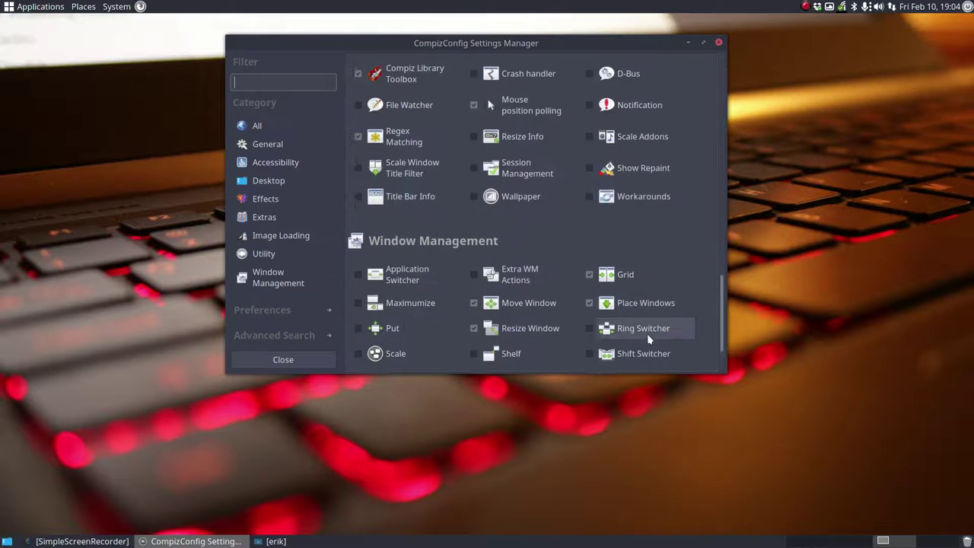
{"action": "scroll", "coordinate": [646, 333], "scroll_direction": "down", "scroll_amount": 1}
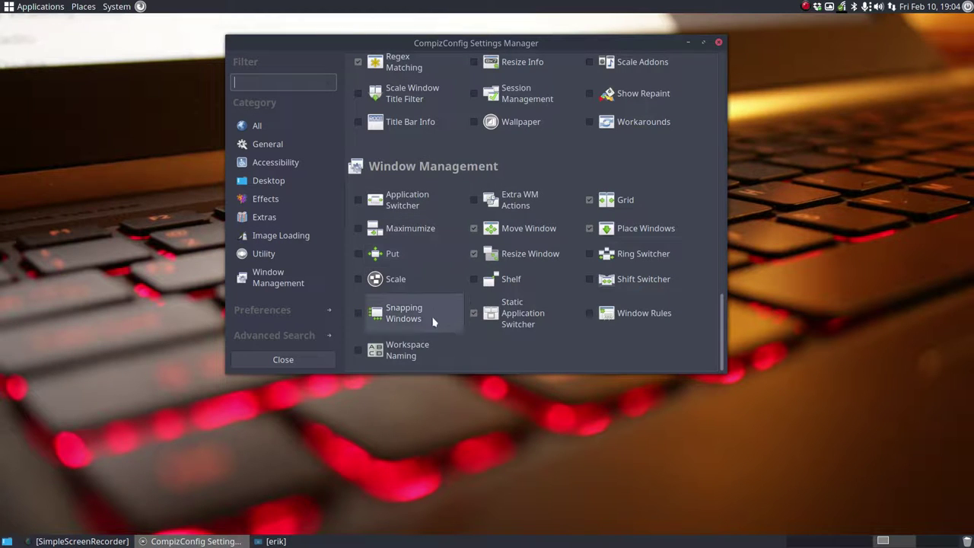
{"action": "scroll", "coordinate": [426, 343], "scroll_direction": "up", "scroll_amount": 7}
{"action": "scroll", "coordinate": [424, 343], "scroll_direction": "up", "scroll_amount": 1}
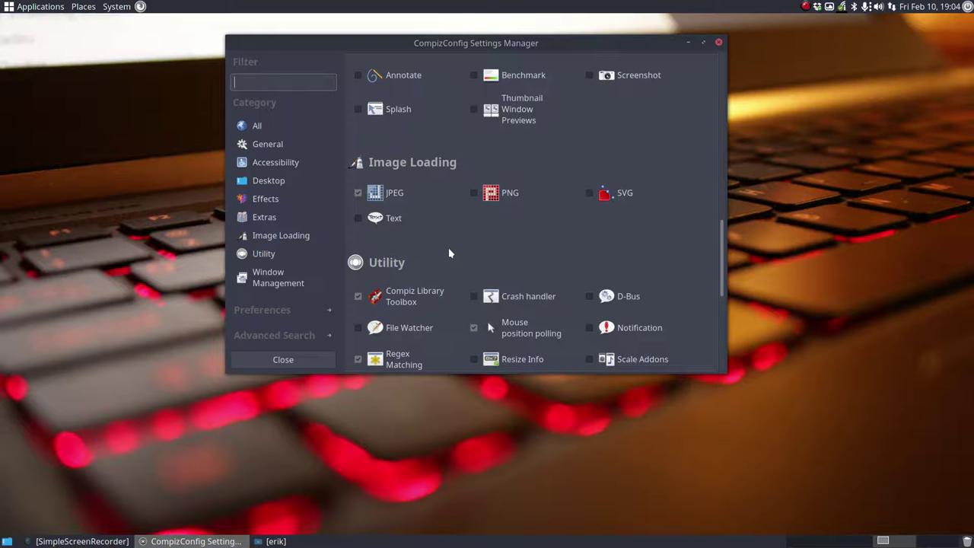
{"action": "scroll", "coordinate": [449, 253], "scroll_direction": "up", "scroll_amount": 5}
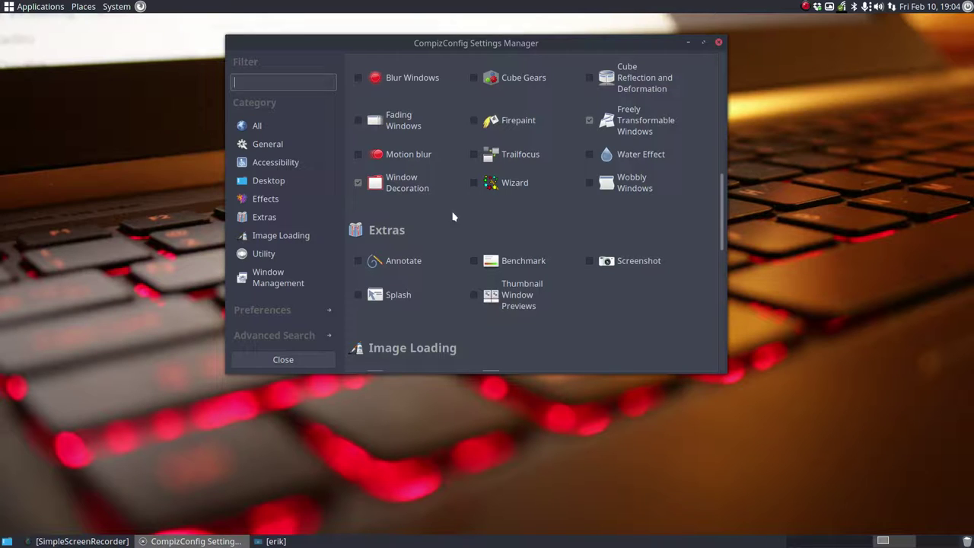
{"action": "left_click", "coordinate": [473, 183]}
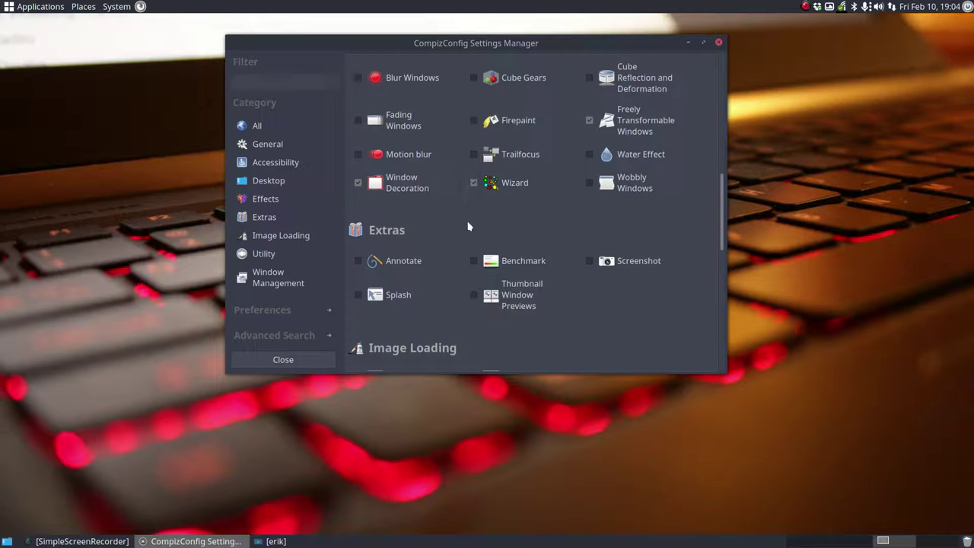
{"action": "left_click", "coordinate": [508, 184]}
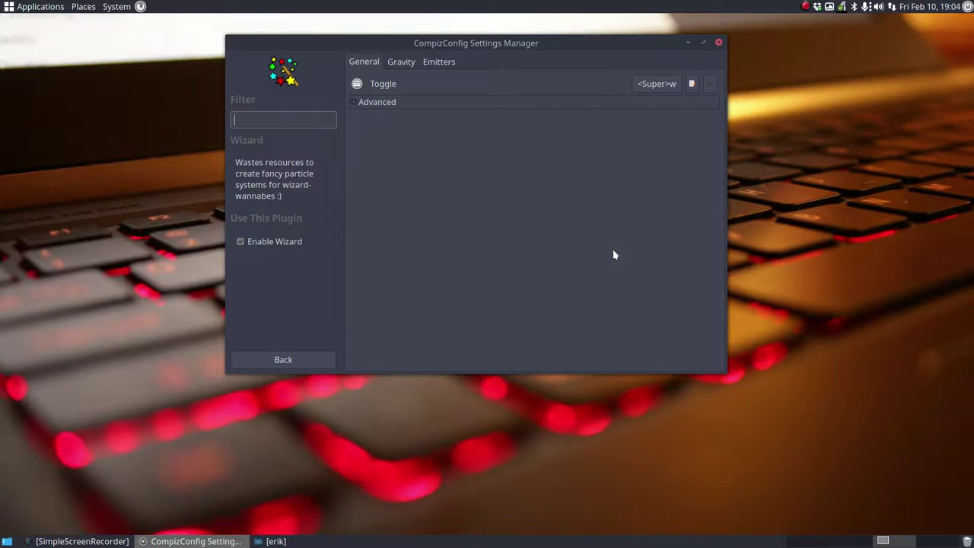
{"action": "key", "text": "super+w"}
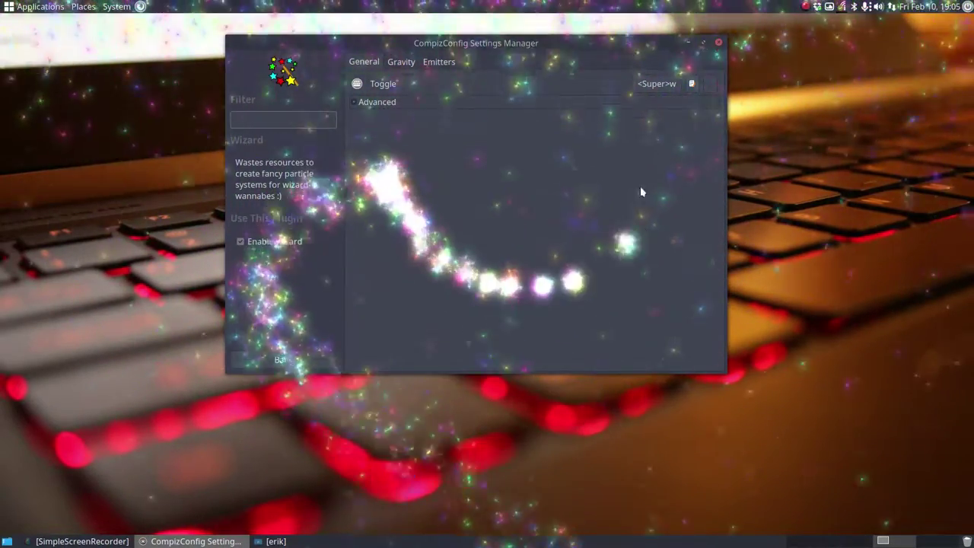
{"action": "left_click", "coordinate": [242, 244]}
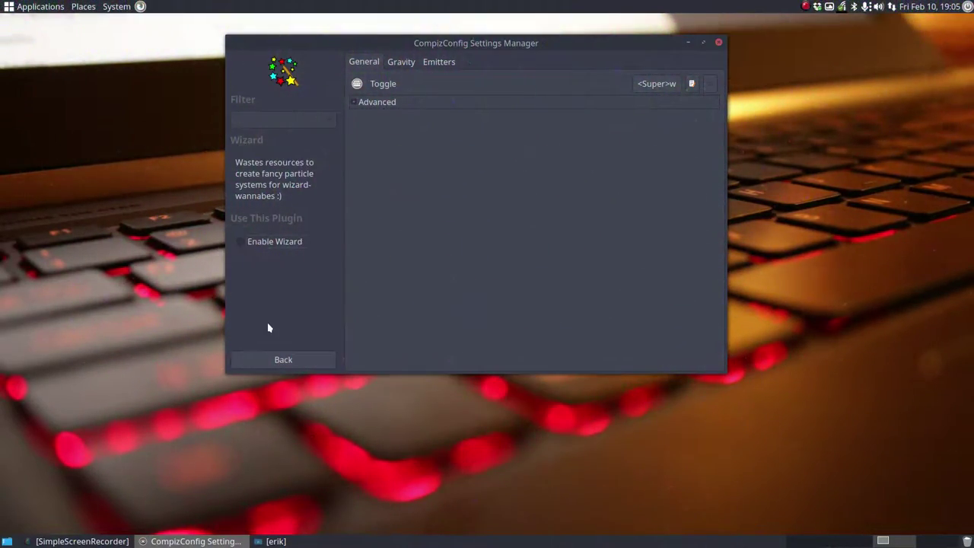
{"action": "left_click", "coordinate": [278, 358]}
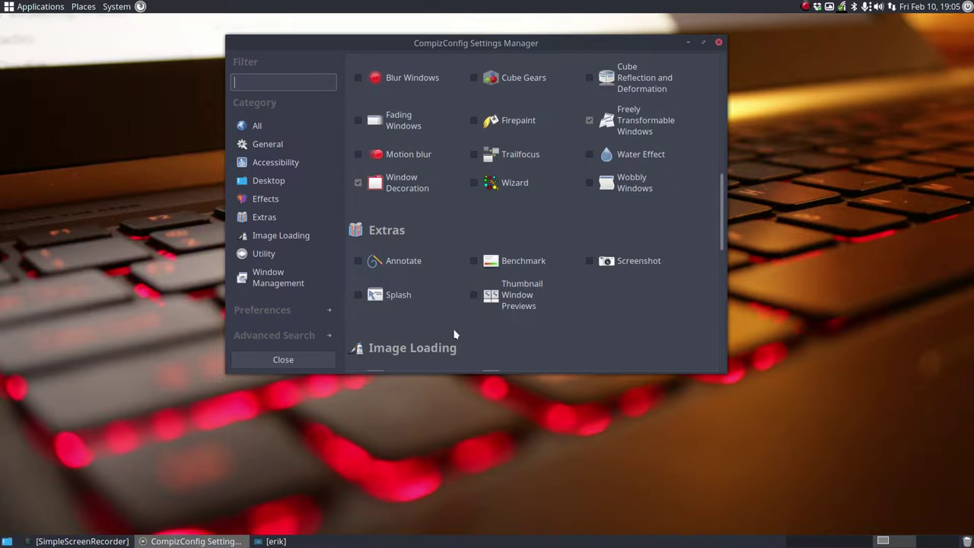
Enable the Wobbly Windows plugin in the Effects section of the plugin list.
{"action": "scroll", "coordinate": [674, 329], "scroll_direction": "up", "scroll_amount": 10}
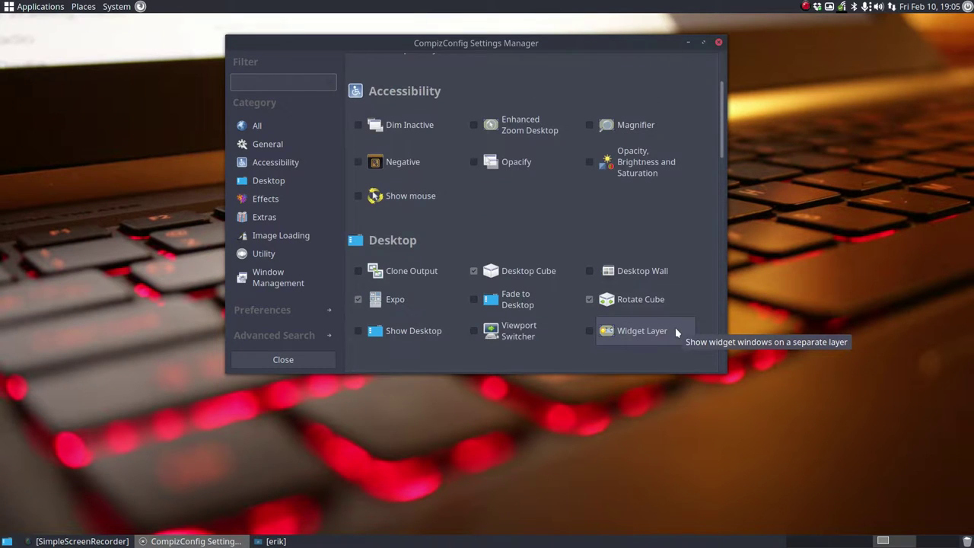
{"action": "scroll", "coordinate": [675, 327], "scroll_direction": "down", "scroll_amount": 12}
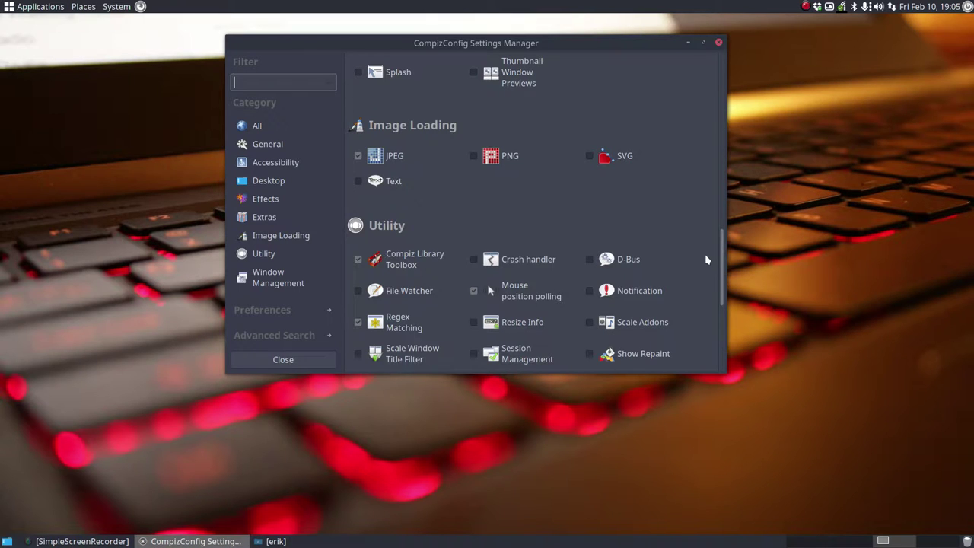
{"action": "scroll", "coordinate": [706, 259], "scroll_direction": "down", "scroll_amount": 5}
{"action": "left_click_drag", "start_coordinate": [525, 43], "coordinate": [555, 67]}
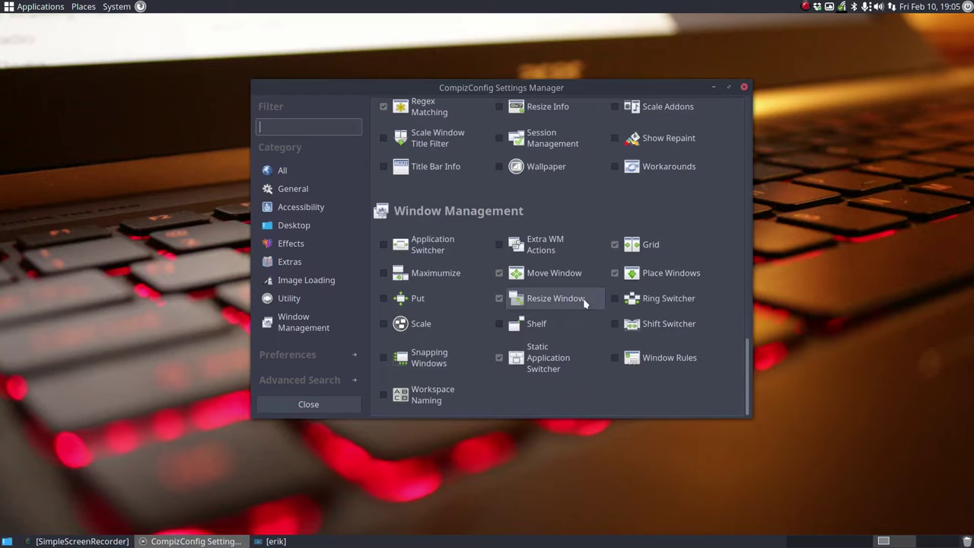
{"action": "scroll", "coordinate": [596, 326], "scroll_direction": "up", "scroll_amount": 5}
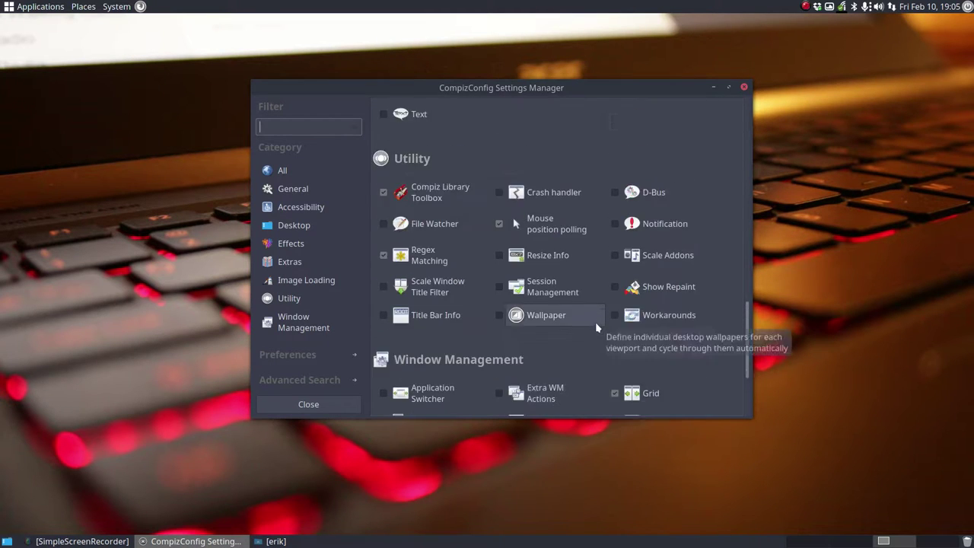
{"action": "scroll", "coordinate": [595, 327], "scroll_direction": "up", "scroll_amount": 5}
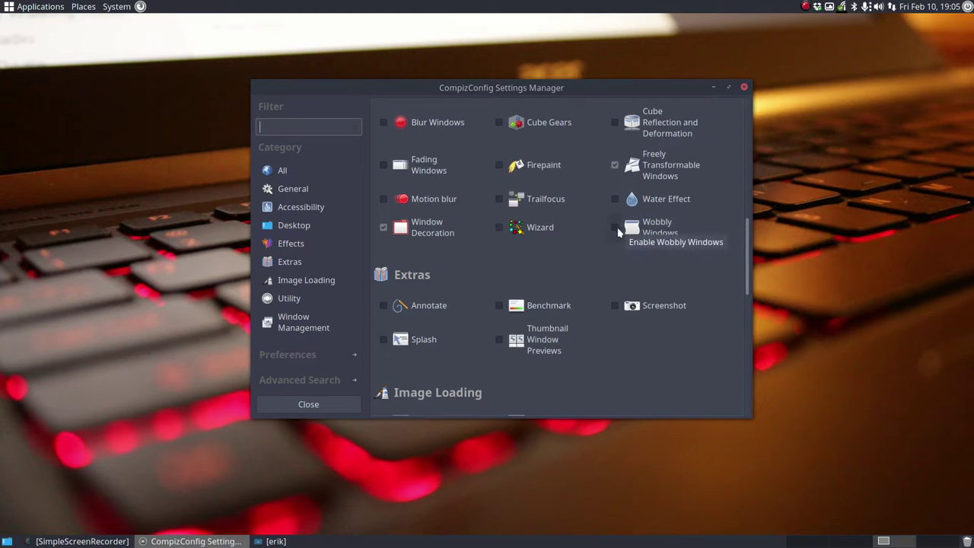
{"action": "left_click", "coordinate": [615, 227]}
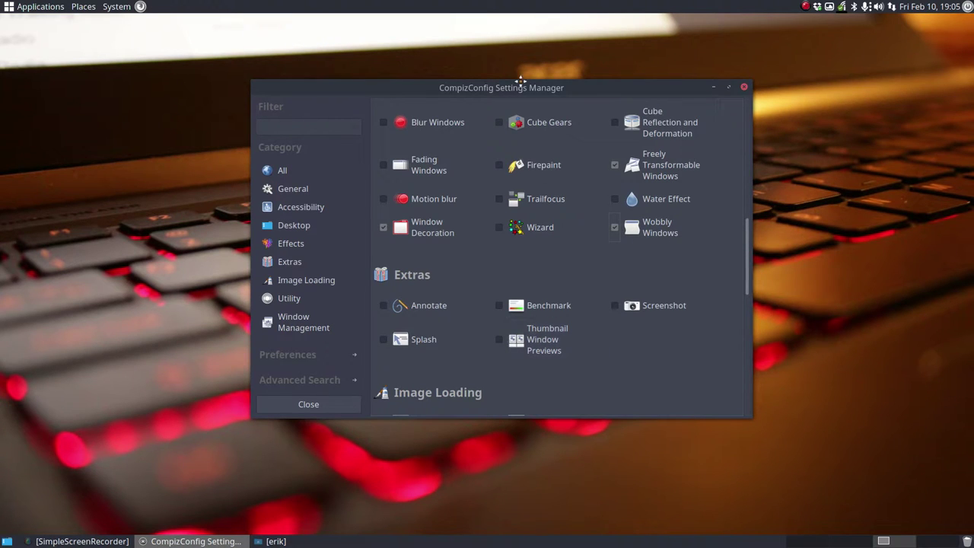
Test the wobble by dragging, maximizing, restoring and recentering the settings window.
{"action": "left_click_drag", "start_coordinate": [522, 86], "coordinate": [479, 159]}
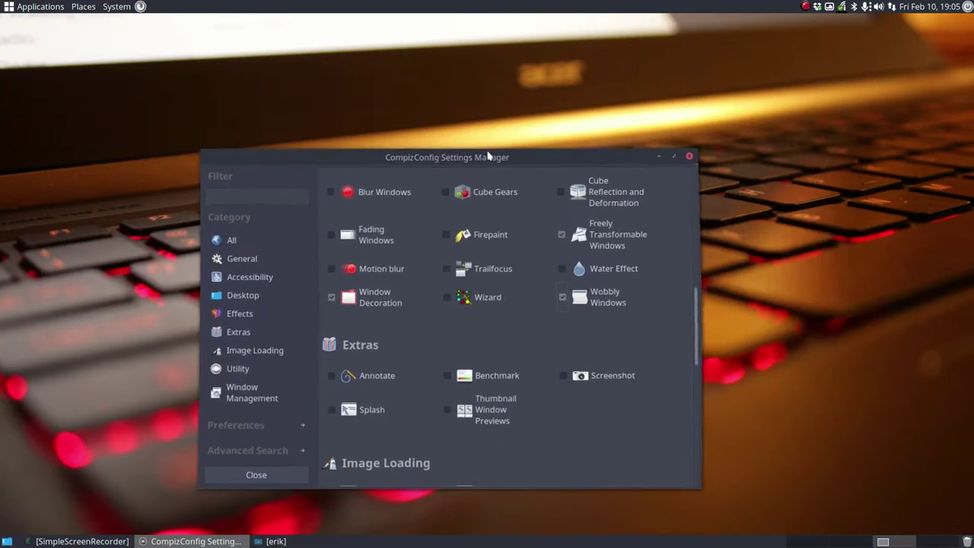
{"action": "double_click", "coordinate": [503, 158]}
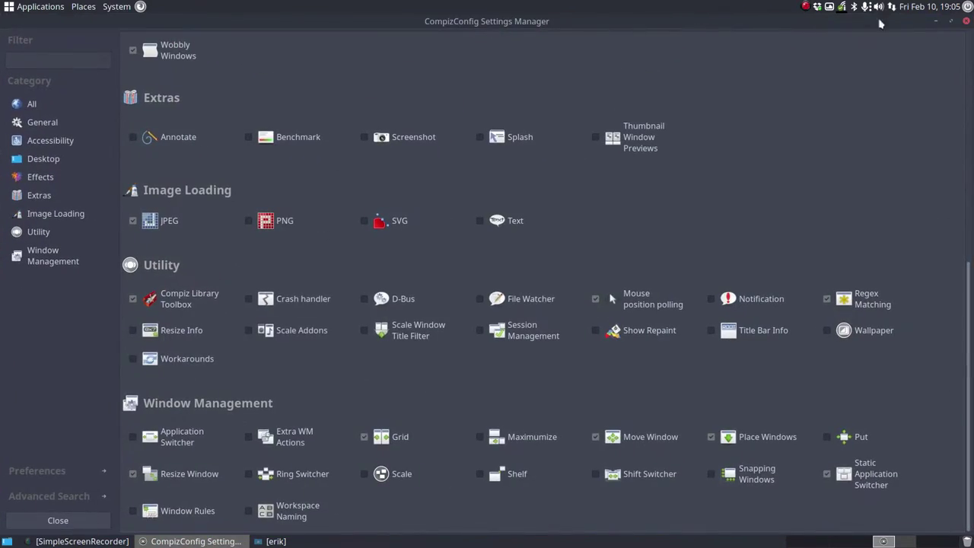
{"action": "left_click", "coordinate": [950, 21]}
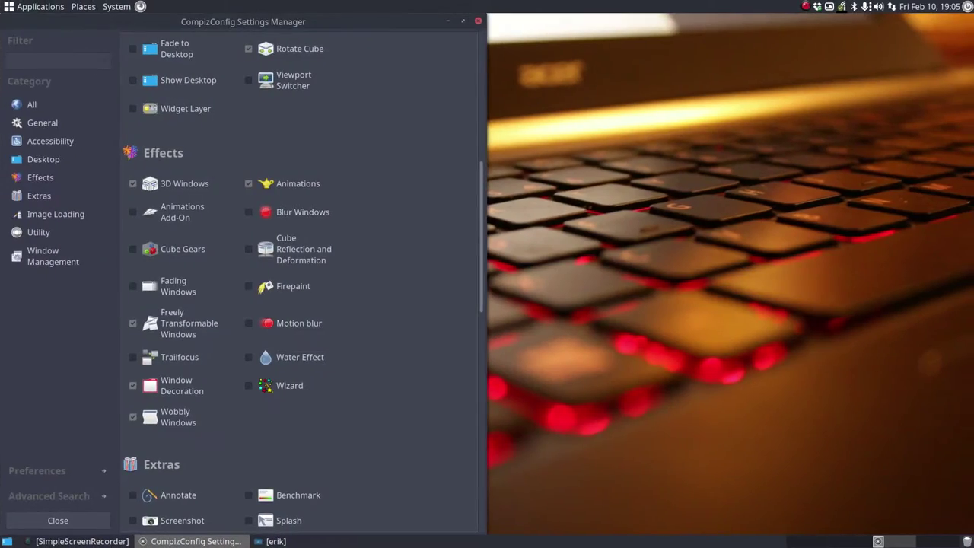
{"action": "left_click_drag", "start_coordinate": [362, 27], "coordinate": [442, 109]}
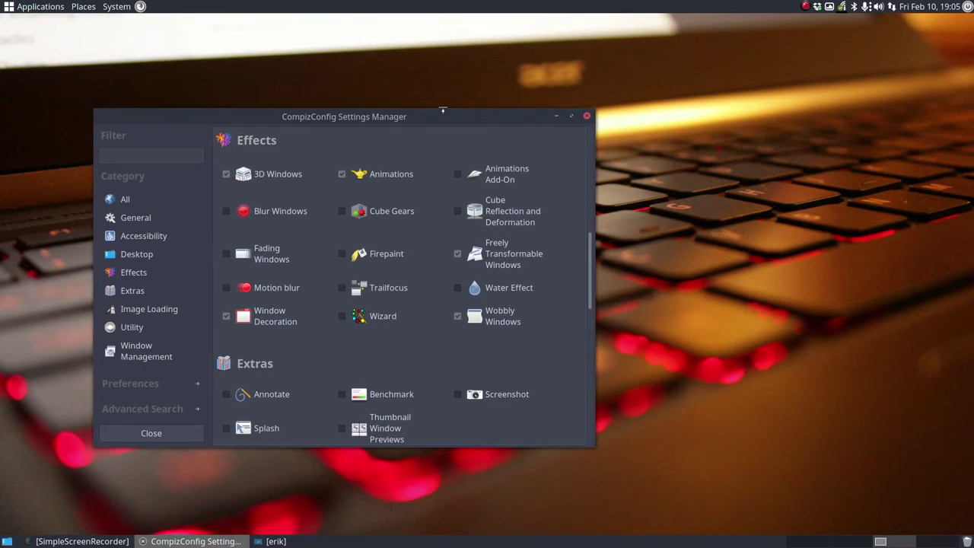